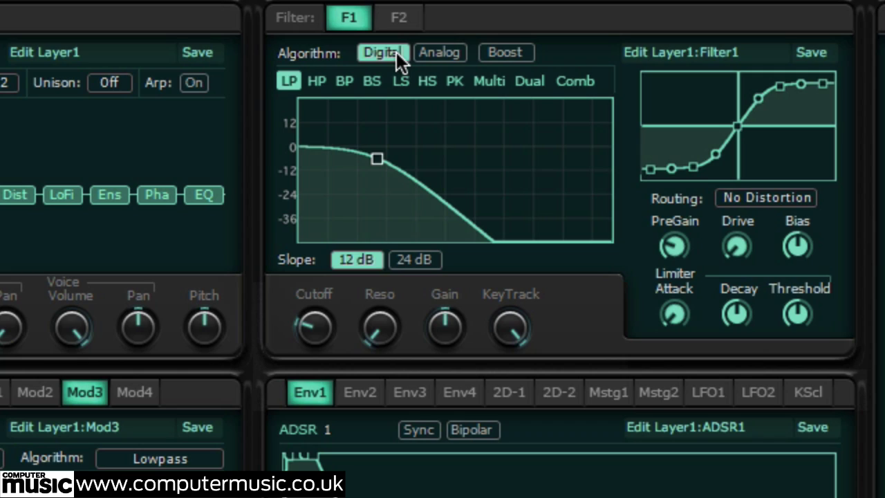
Switch Filter 1 to the Analog algorithm and raise its cutoff to around the midpoint with strong resonance
click(442, 50)
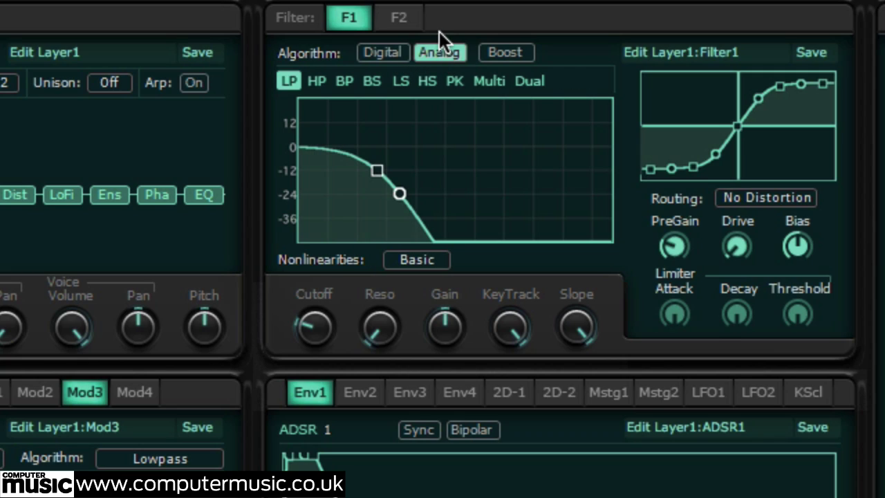
drag(324, 333, 329, 228)
drag(375, 313, 367, 57)
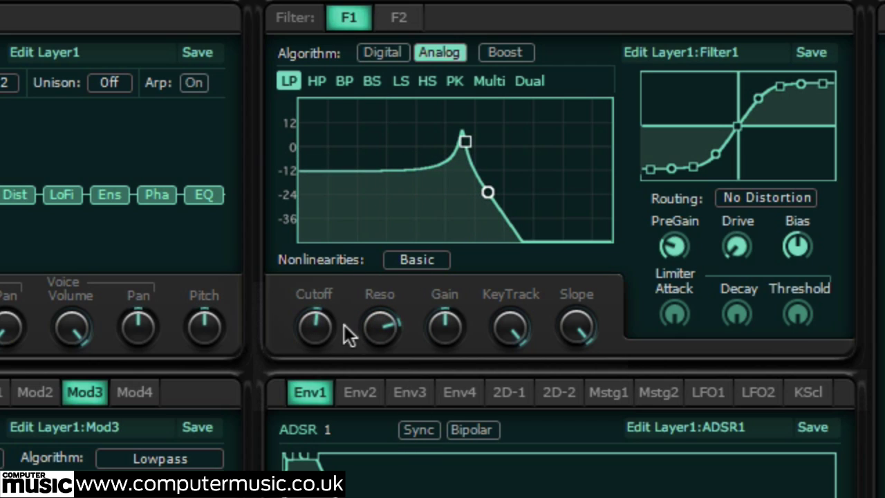
drag(326, 325, 319, 348)
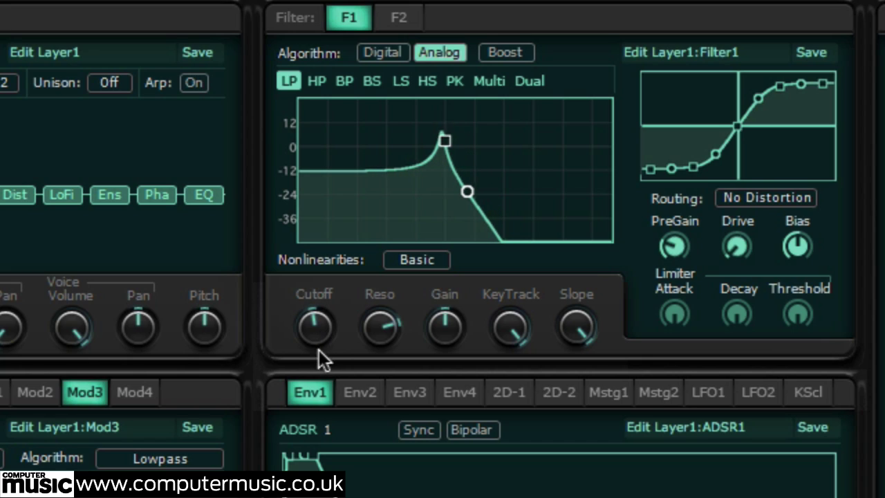
mouse_move(378, 324)
mouse_down()
mouse_move(381, 300)
mouse_move(377, 316)
mouse_up()
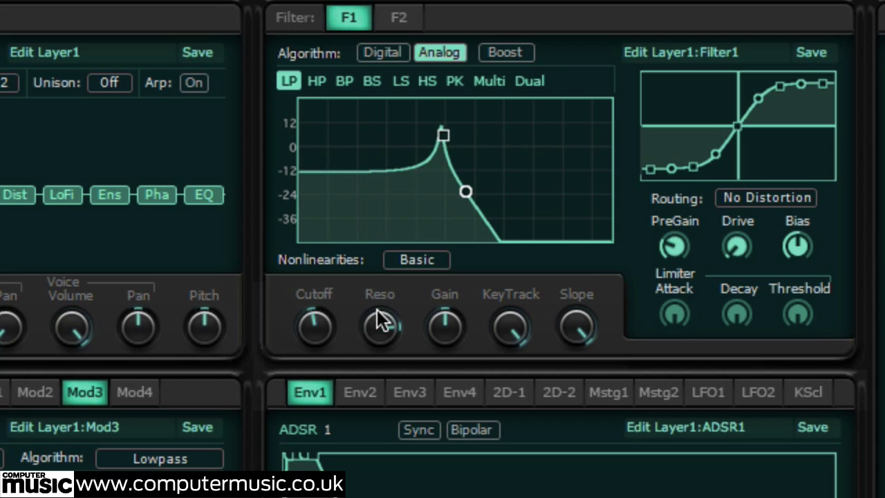
Try the Before Filter and After Filter distortion routings, settle on Inside Filter, and lower Filter 1's cutoff with slightly more resonance
click(741, 201)
click(741, 257)
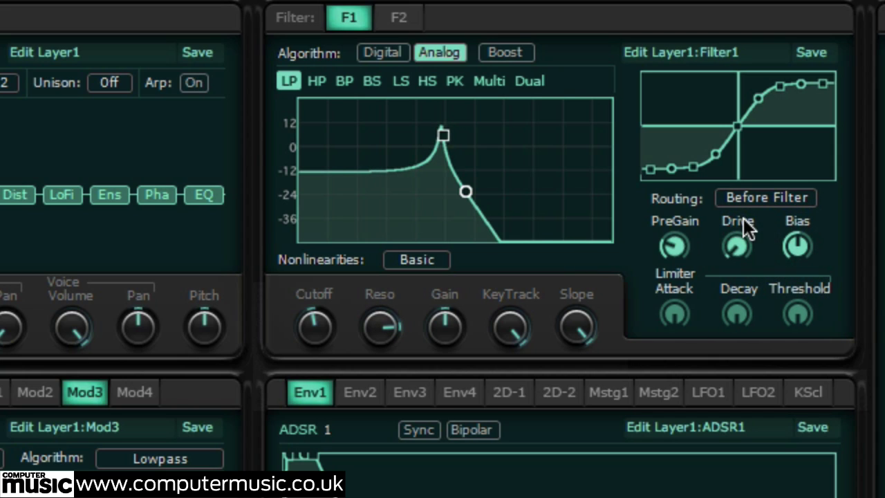
click(745, 204)
click(755, 281)
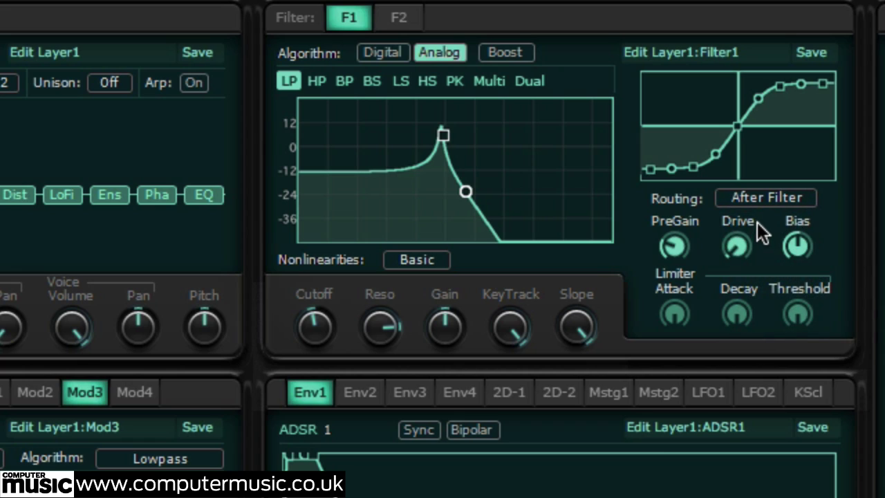
click(759, 201)
click(762, 294)
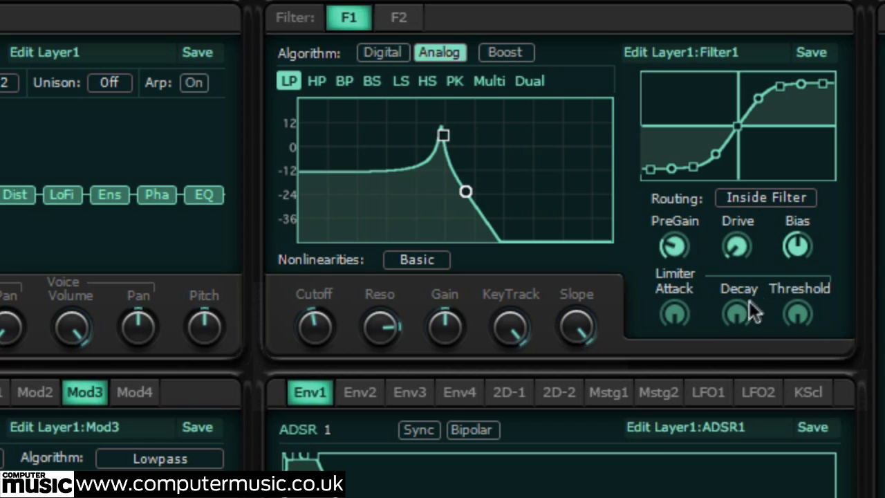
drag(374, 332, 308, 387)
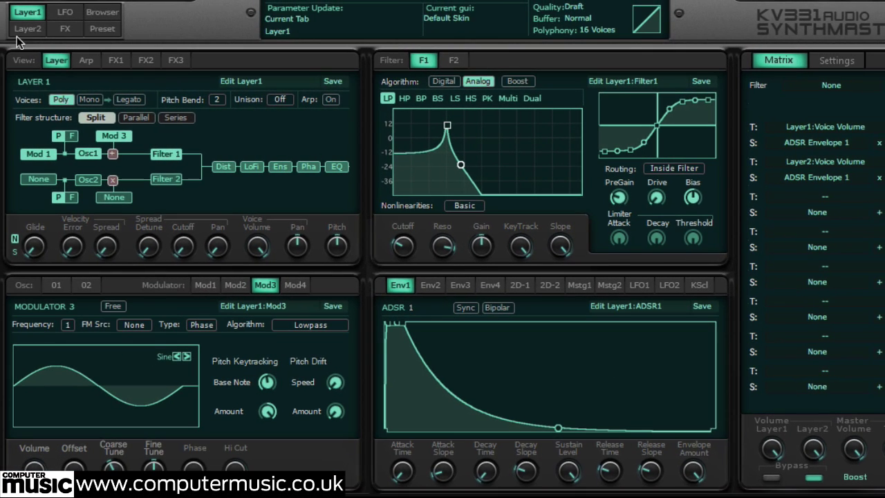
Compare the settings of Layer 2 with those of Layer 1, ending on Layer 1
click(35, 34)
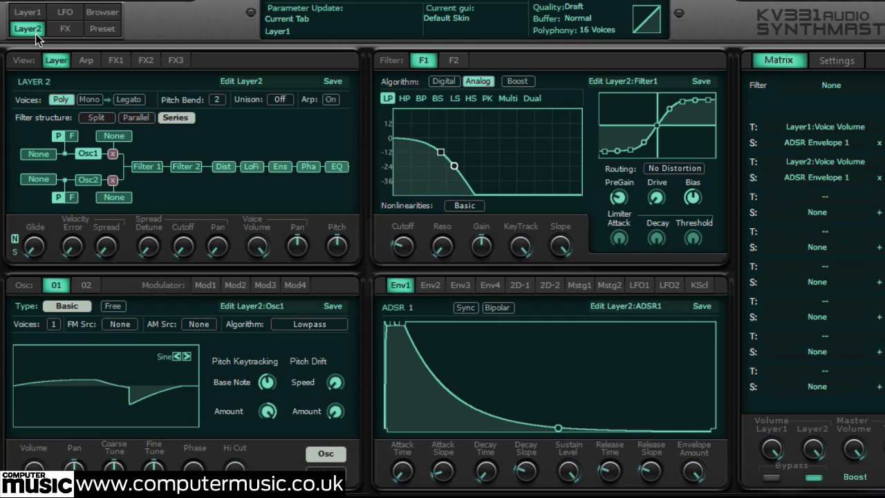
click(31, 15)
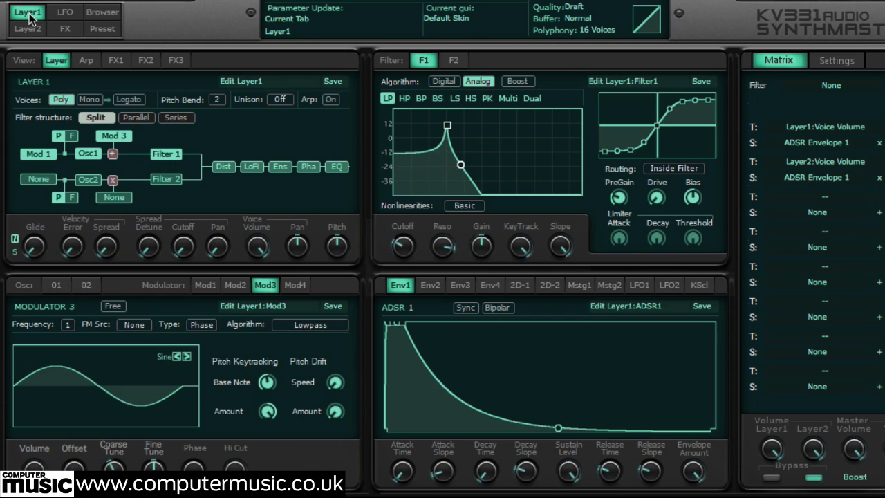
click(32, 31)
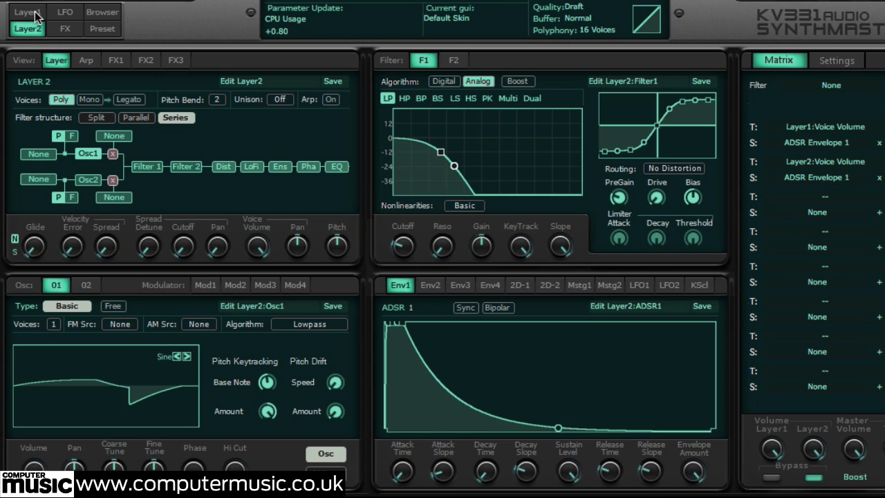
click(29, 12)
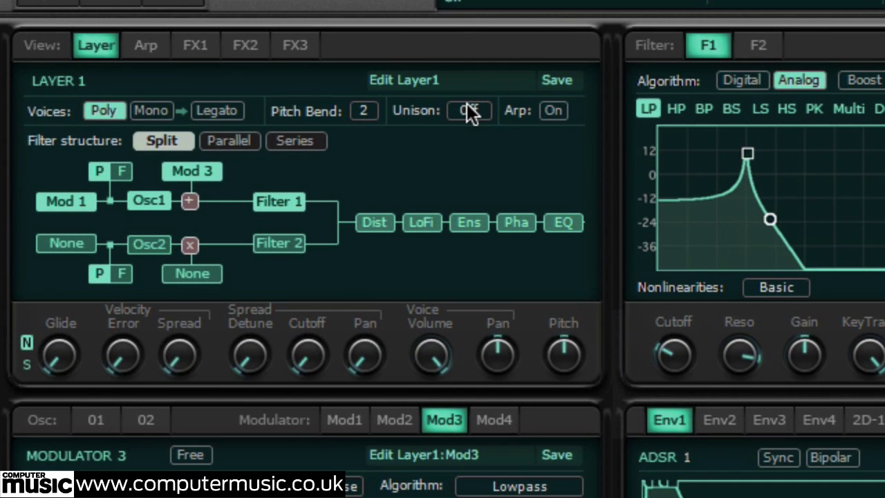
Set Layer 1's unison to 8 voices, lower its voice volume, and raise the spread detune to maximum
click(465, 105)
click(526, 323)
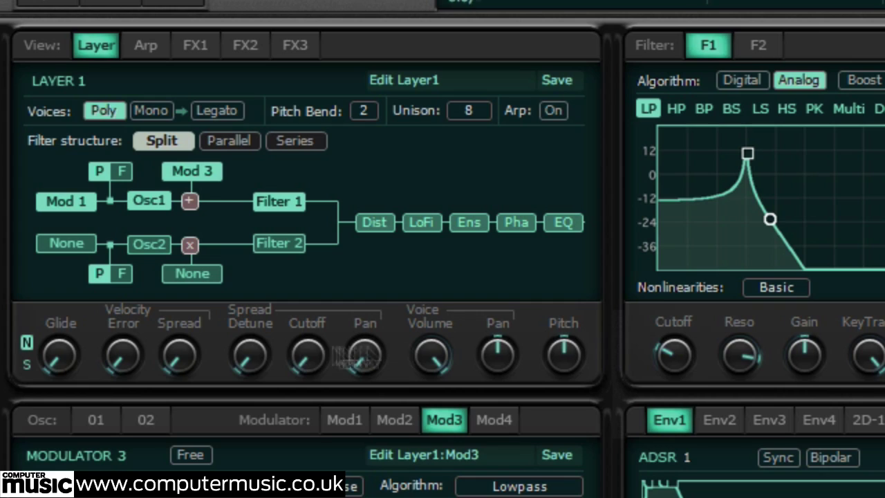
drag(446, 358, 391, 497)
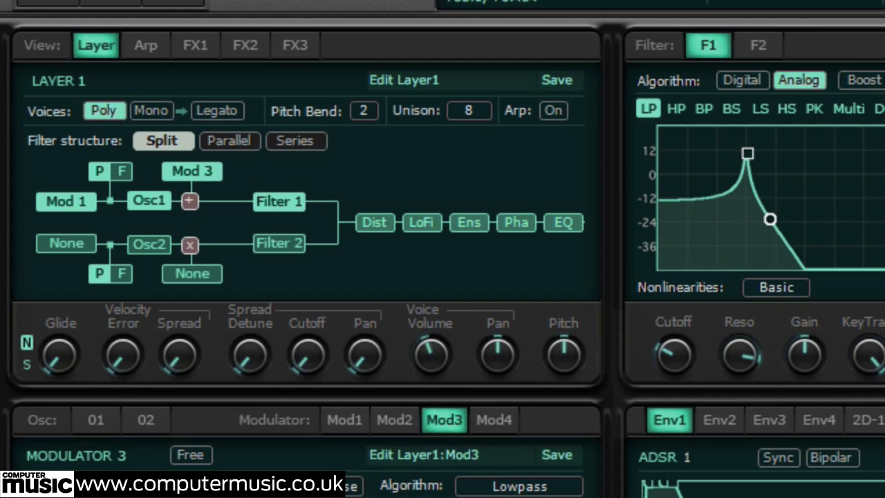
drag(282, 157, 302, 3)
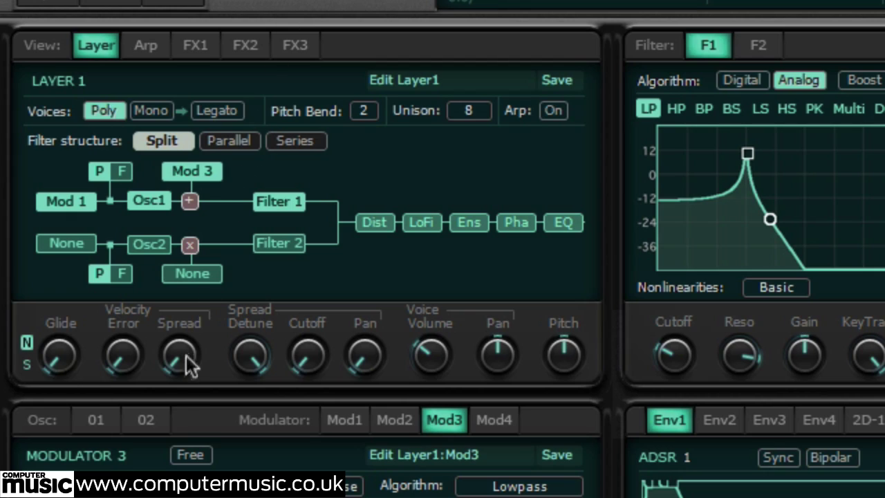
Set Layer 1's oscillator 1 to Free, raise the spread cutoff and pan to maximum, and reduce the spread detune
click(85, 420)
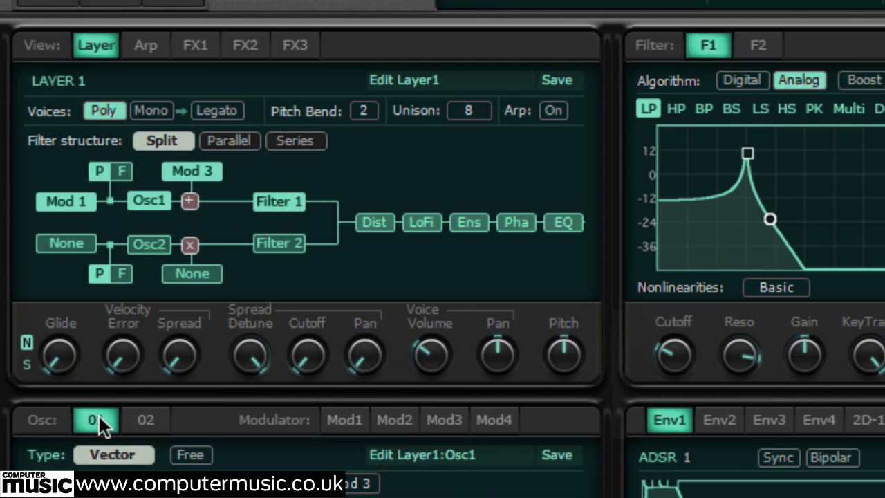
click(191, 452)
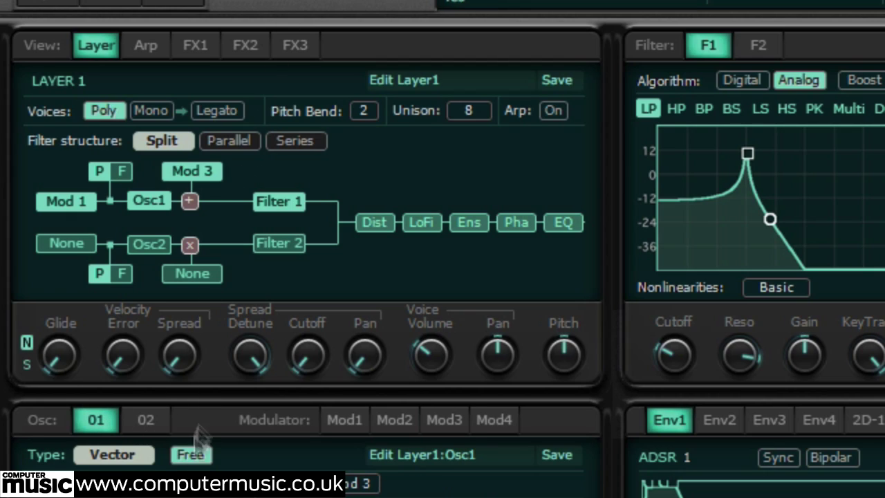
drag(316, 357, 311, 80)
drag(361, 338, 362, 290)
drag(251, 338, 239, 404)
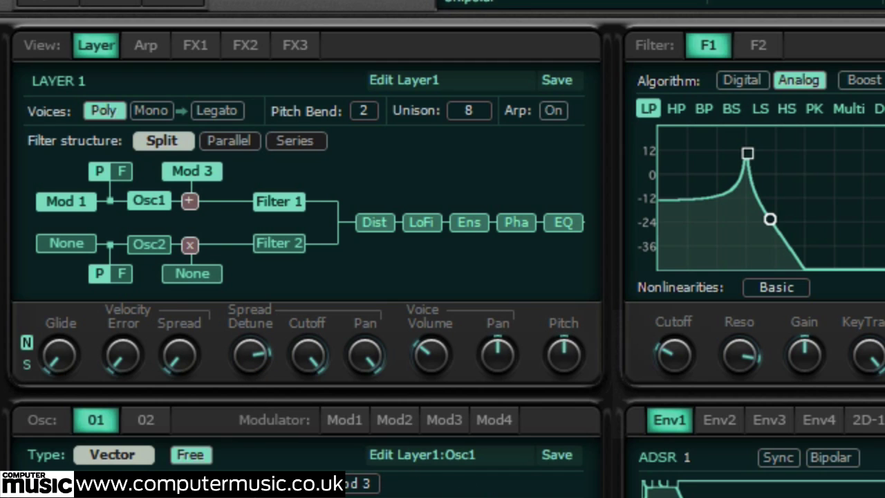
Raise Filter 1's cutoff to well above its midpoint
drag(539, 339, 536, 266)
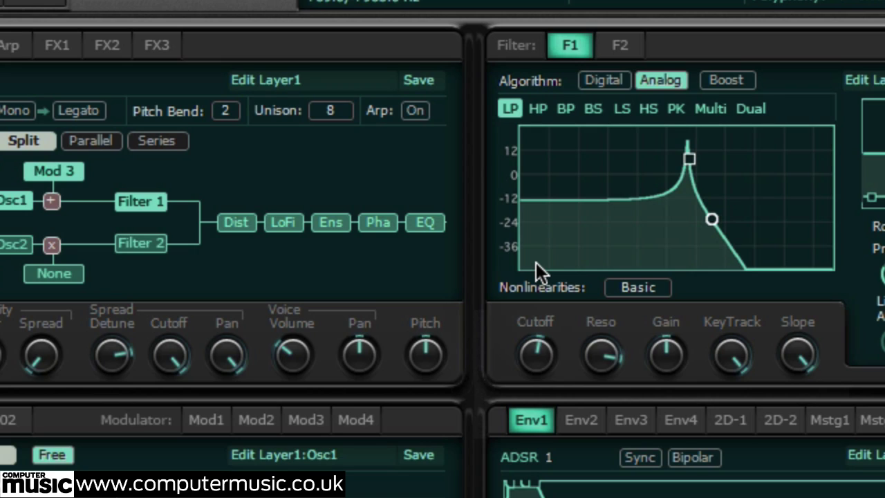
drag(535, 261, 539, 197)
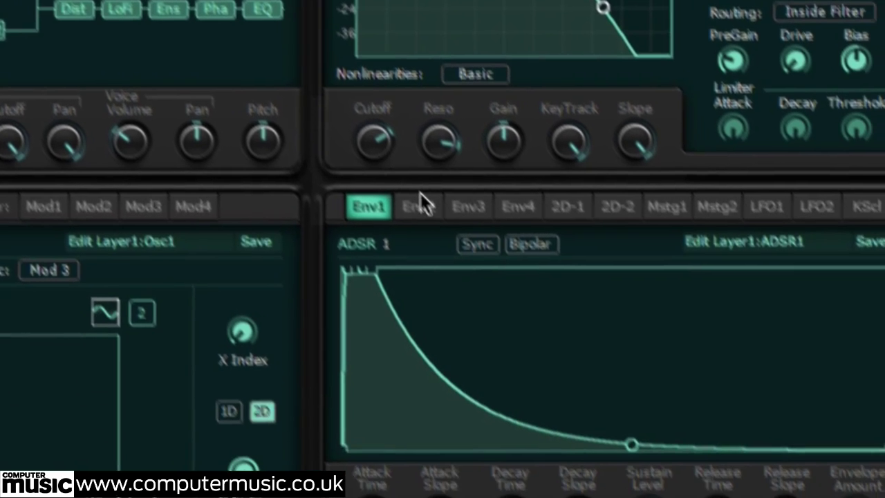
Examine Layer 1's modulation sources, from the ADSR and 2D envelopes through the multistage envelopes and LFOs to key scaling
click(418, 206)
click(468, 206)
click(517, 206)
click(570, 207)
click(561, 129)
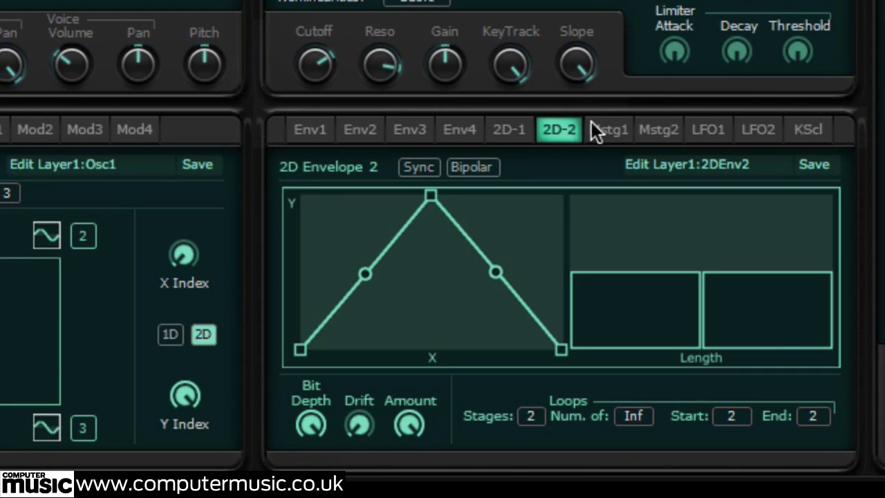
click(624, 131)
click(668, 134)
click(712, 133)
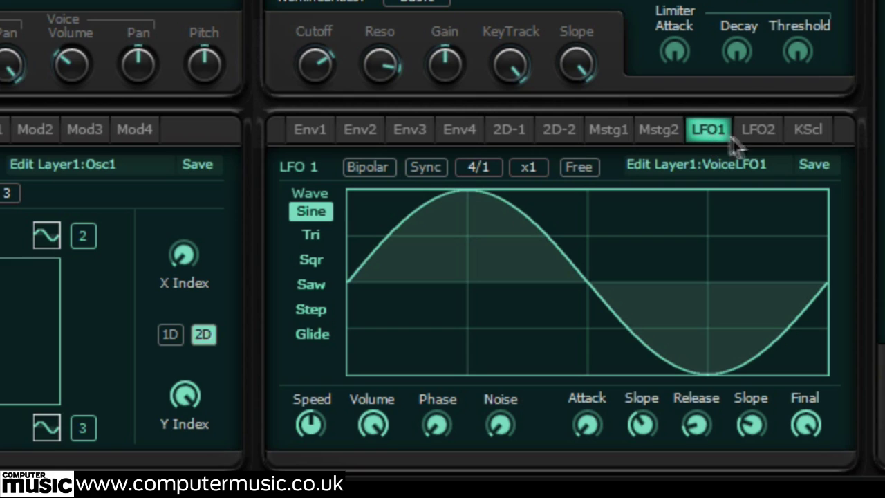
click(760, 136)
click(802, 135)
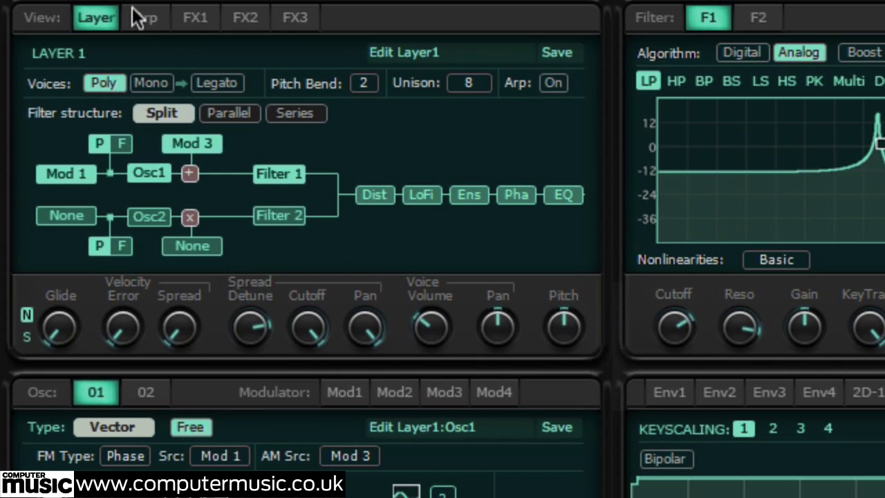
Review Layer 1's arpeggiator and its three effects pages, as well as the global synth effects
click(142, 18)
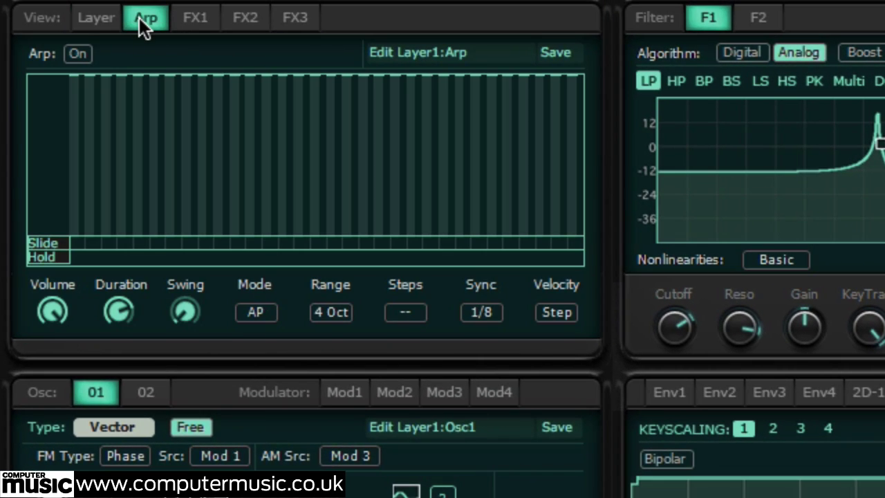
click(211, 20)
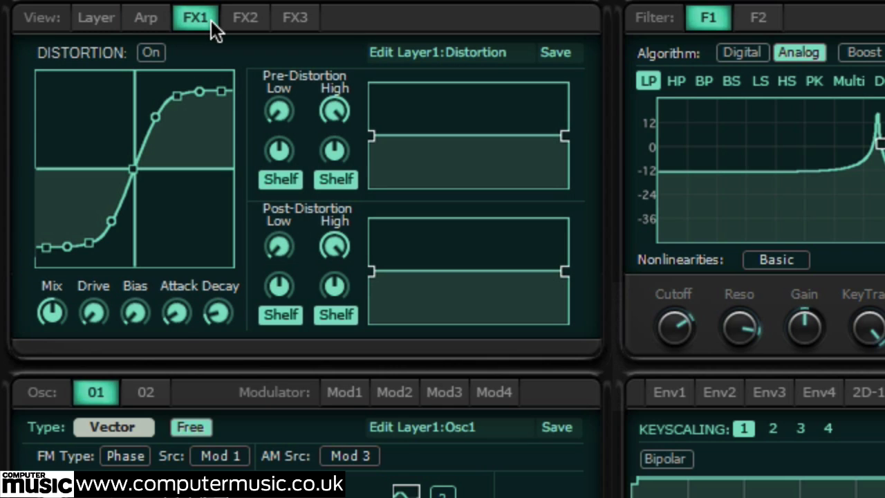
click(247, 21)
click(280, 20)
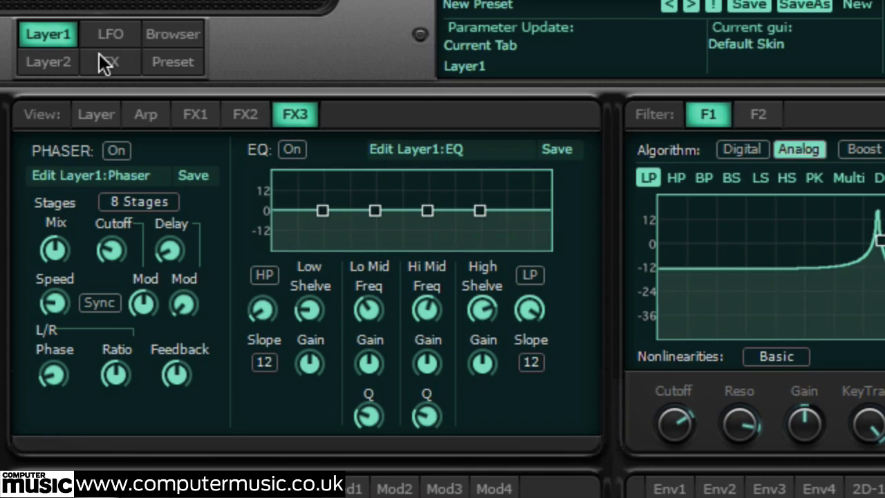
click(99, 55)
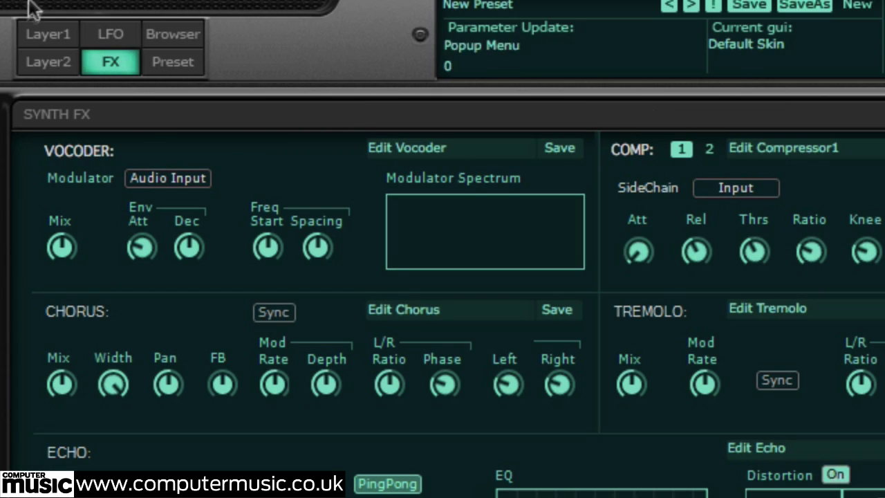
Return to Layer 1 and open the modulation target list for the third matrix slot
click(41, 31)
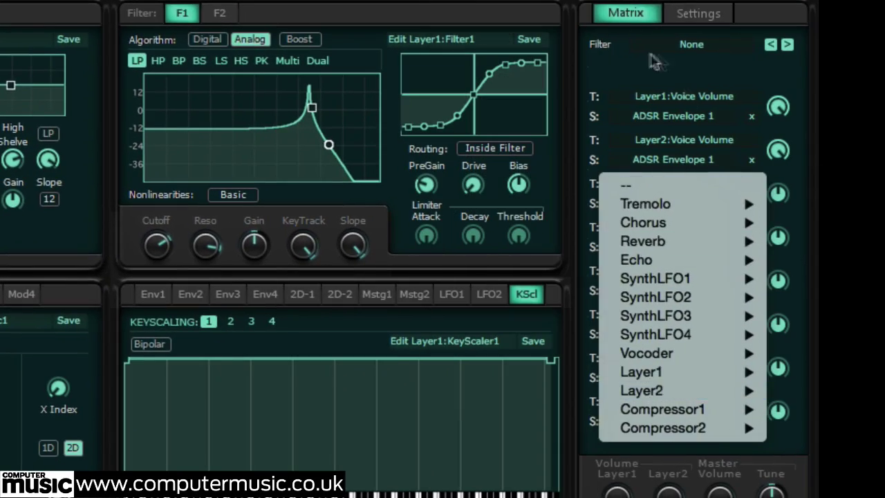
click(662, 206)
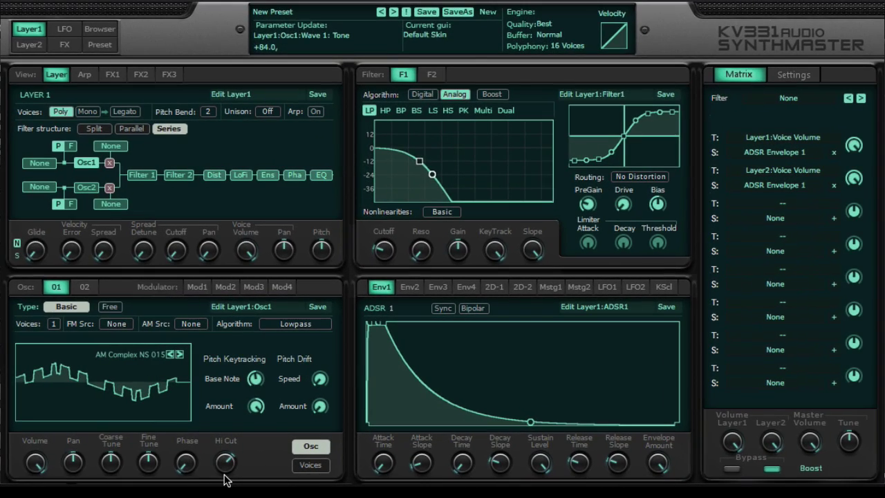
Browse oscillator 1's waveforms through Sawtooth and Square and choose AM Complex NS 015
click(227, 378)
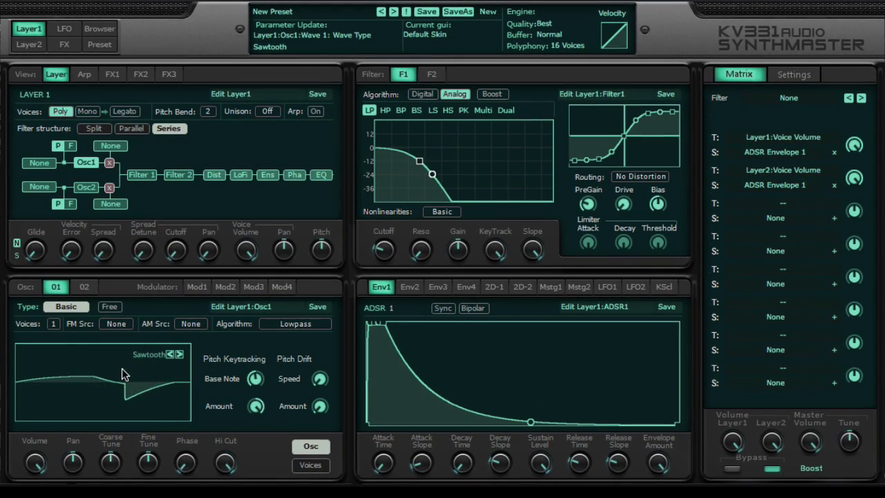
scroll(122, 368, down, 6)
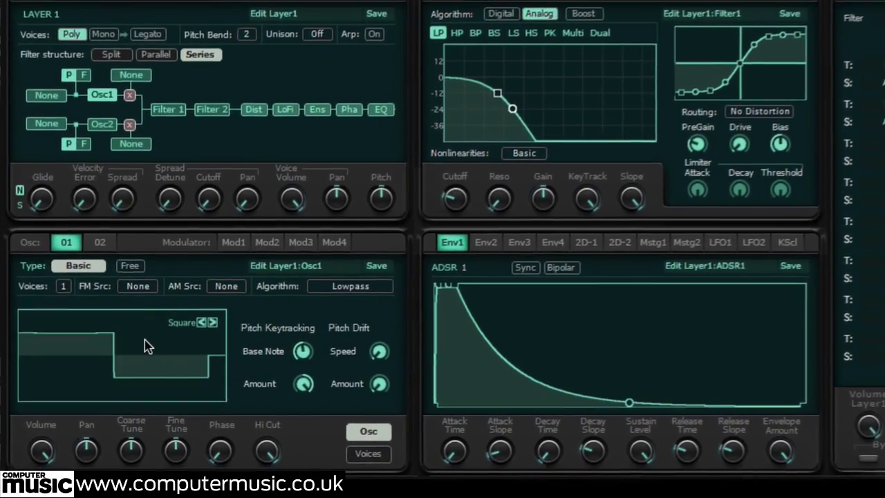
scroll(145, 343, down, 15)
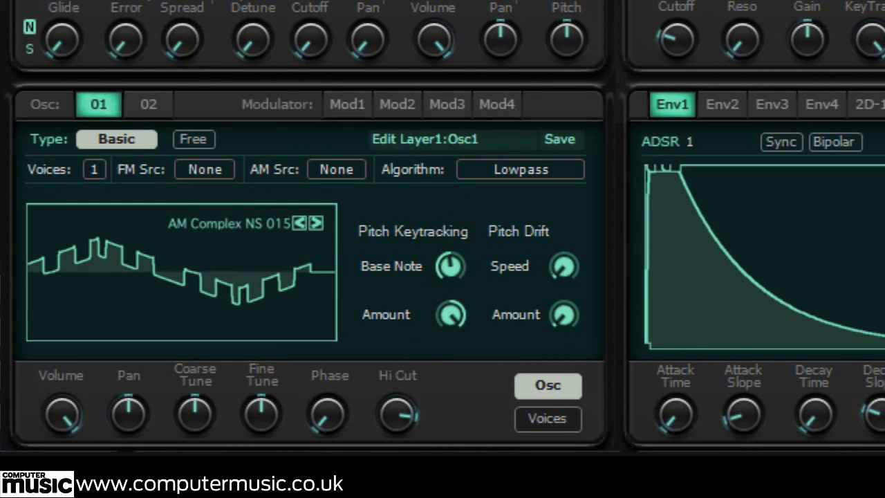
Lower oscillator 1's Hi Cut to below its midpoint to smooth the AM Complex NS 015 waveform
drag(398, 424, 399, 411)
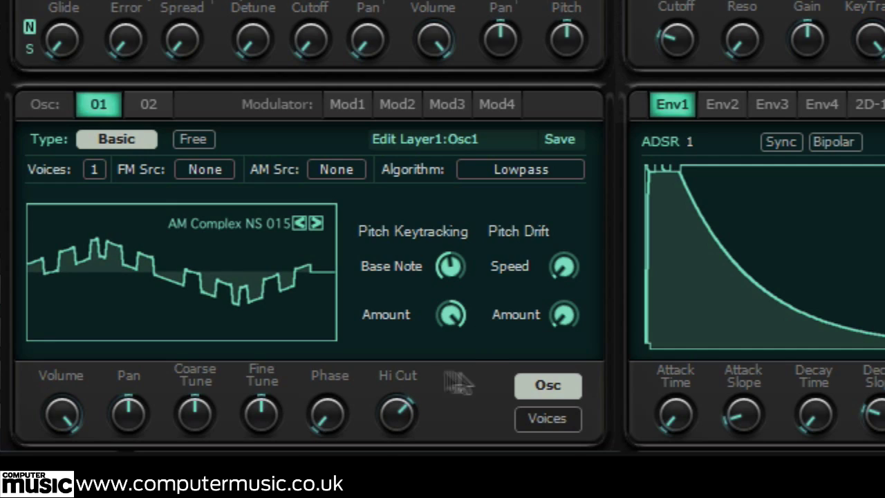
drag(394, 411, 403, 420)
scroll(399, 412, down, 5)
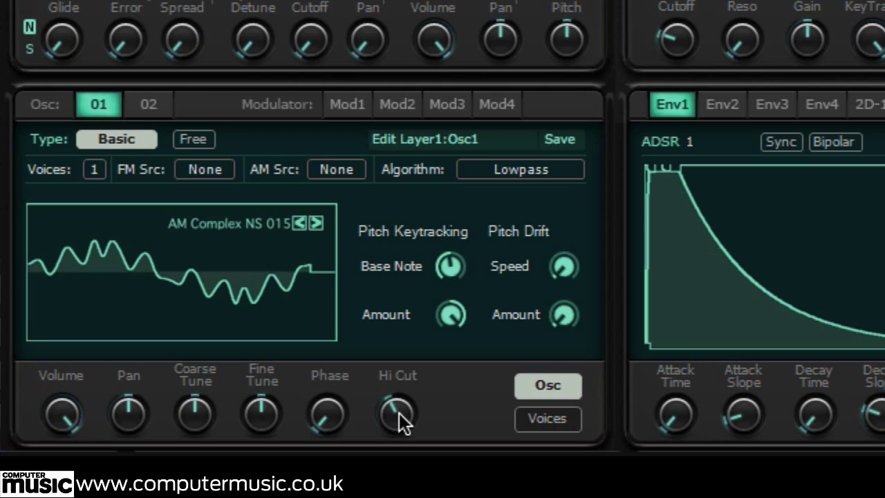
Switch oscillator 1's algorithm to the Highpass spectrum type and lower Lo Cut to well below its midpoint
click(567, 171)
mouse_move(569, 223)
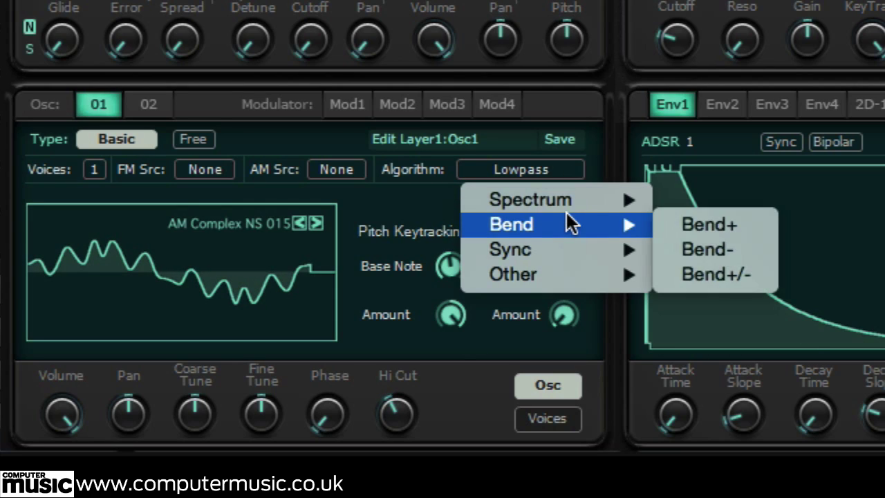
mouse_move(576, 197)
click(771, 227)
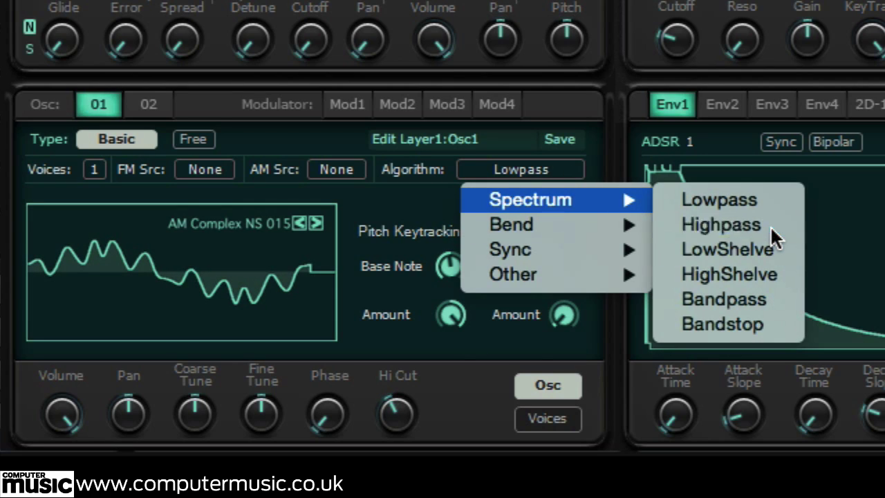
drag(392, 414, 403, 437)
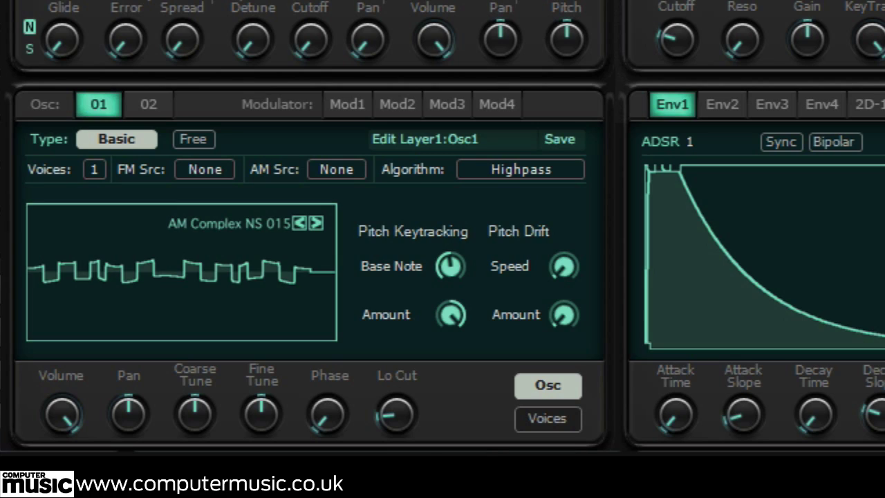
Change oscillator 1's algorithm to Bandpass, raise Hi Cut to about its midpoint and sweep Lo Cut
click(509, 166)
mouse_move(509, 196)
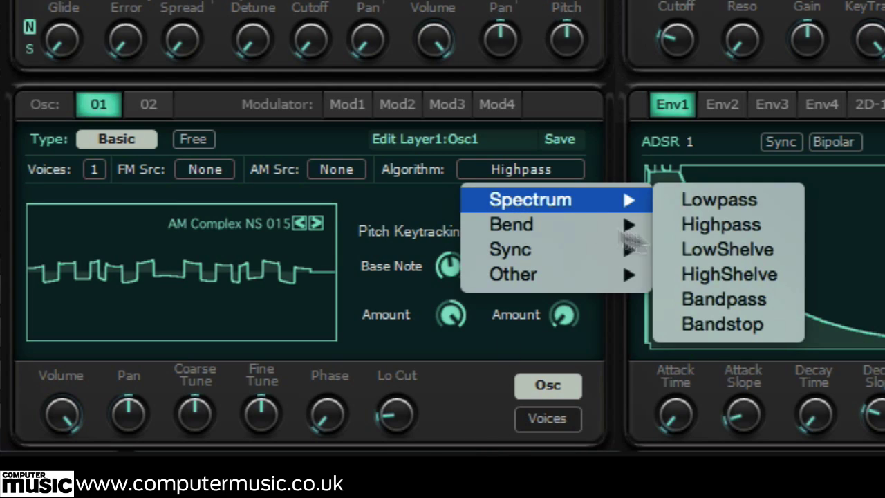
click(749, 297)
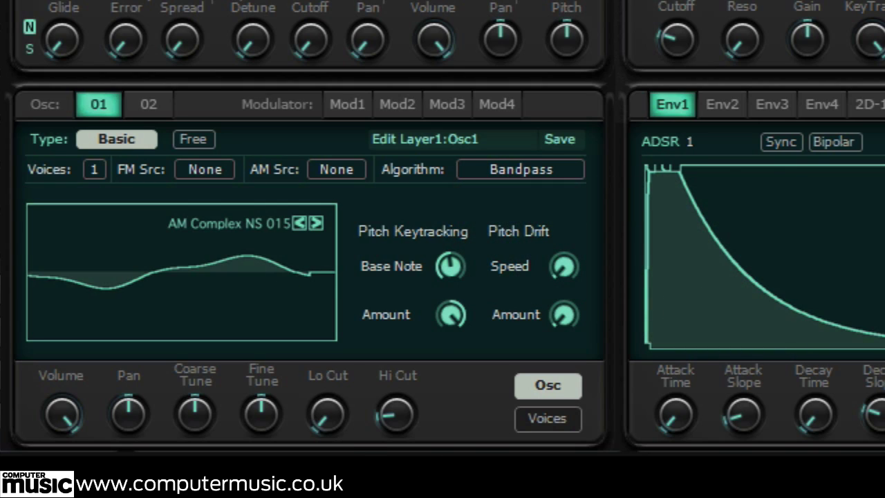
drag(393, 419, 351, 337)
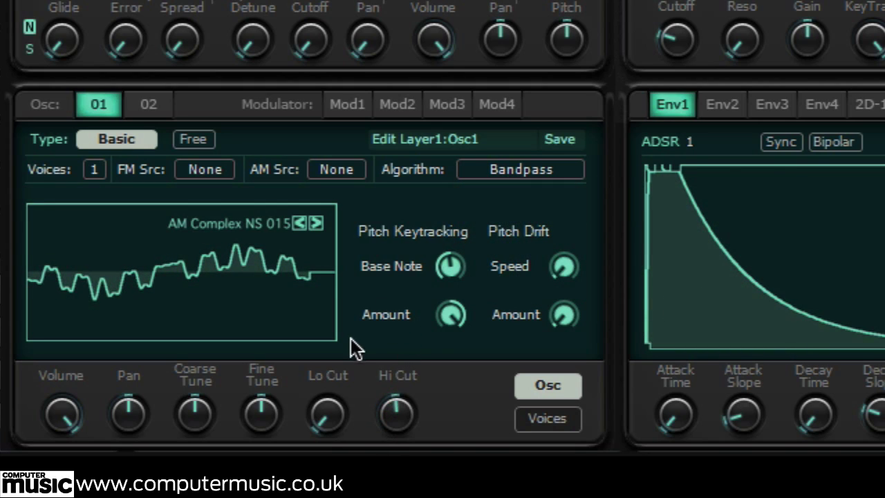
drag(330, 430, 366, 215)
Apply the Bandstop algorithm to oscillator 1, with Lo Cut raised well above its midpoint and Hi Cut near the middle
scroll(517, 175, up, 1)
scroll(518, 175, down, 2)
drag(412, 397, 430, 288)
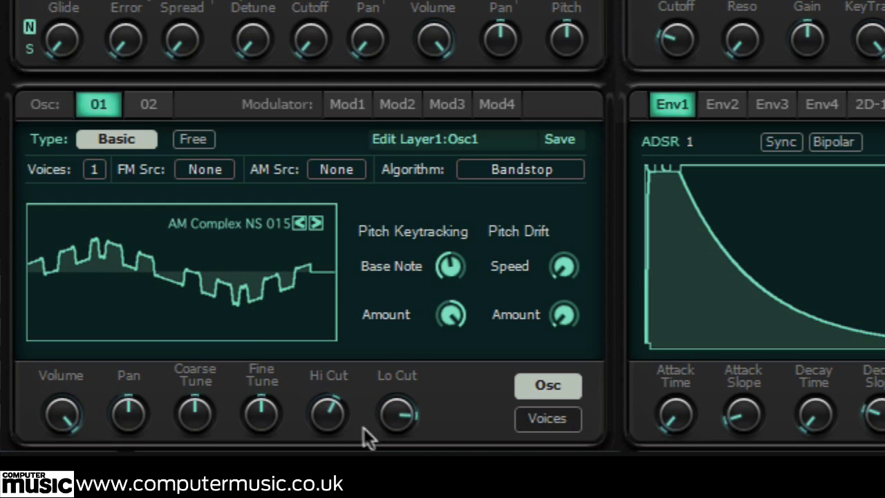
drag(329, 415, 354, 445)
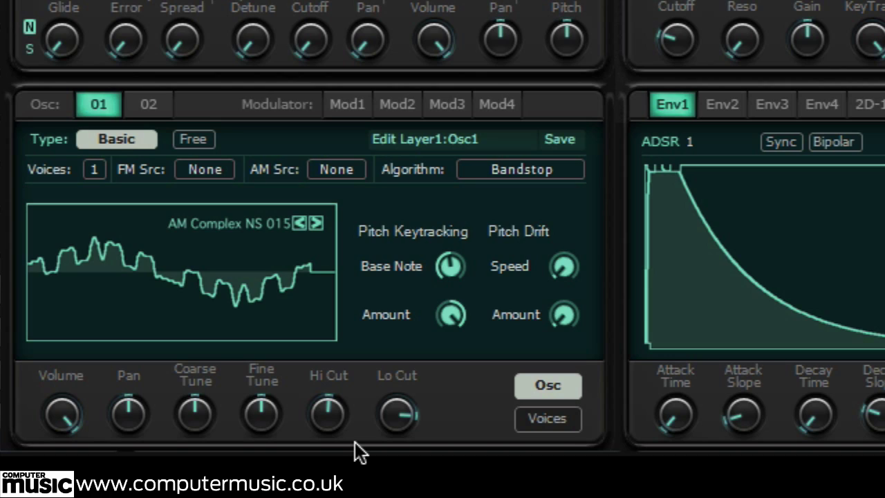
Choose the Bend+/- algorithm for oscillator 1, open Hi Cut fully and sweep Bend, leaving it above its midpoint
click(507, 168)
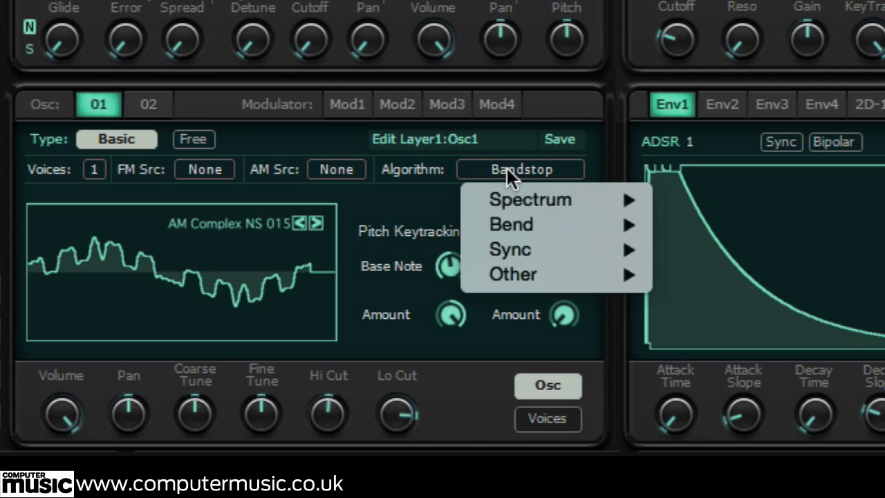
mouse_move(548, 231)
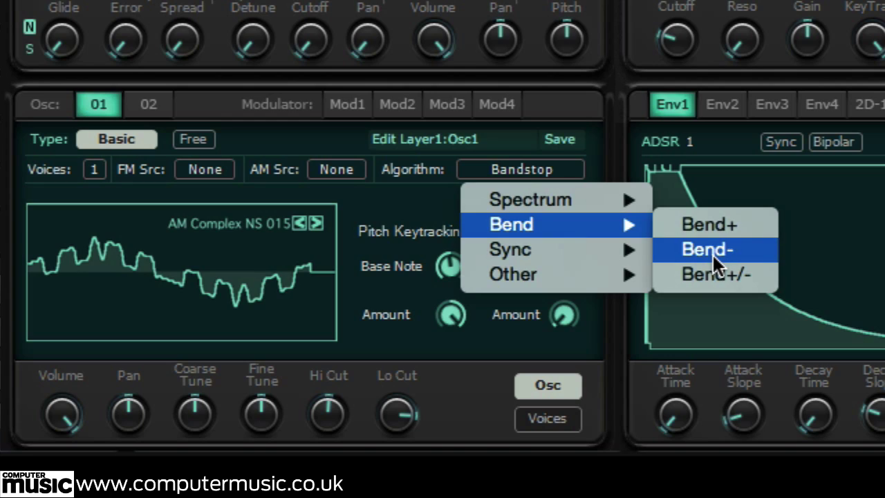
click(712, 264)
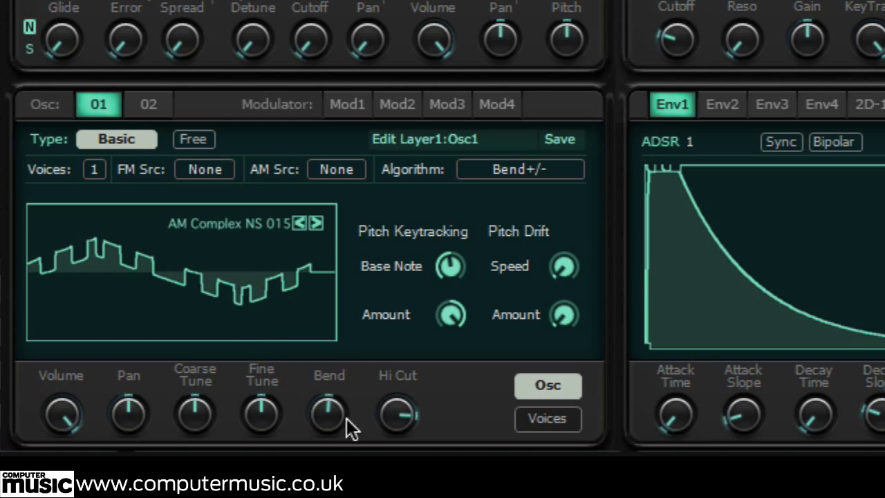
drag(377, 416, 381, 294)
drag(325, 423, 411, 154)
drag(411, 223, 262, 432)
drag(259, 332, 214, 140)
Switch oscillator 1's waveform display to Spectrum and sweep Bend
click(211, 143)
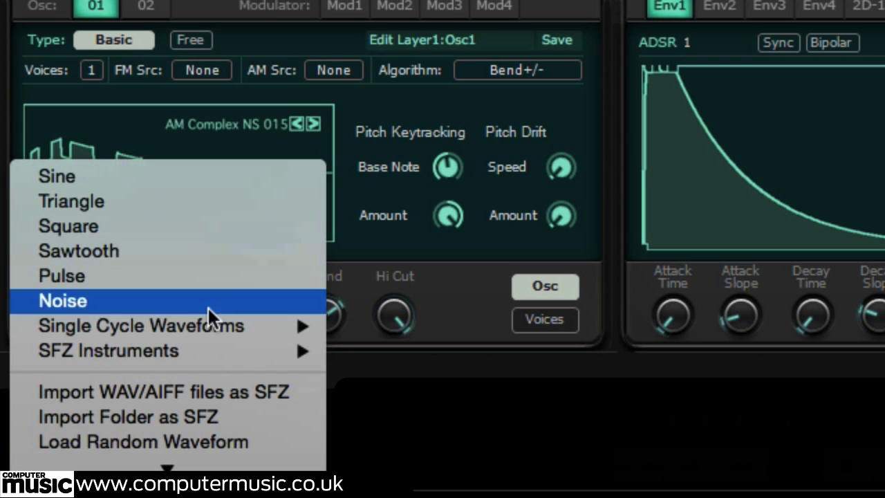
mouse_move(166, 464)
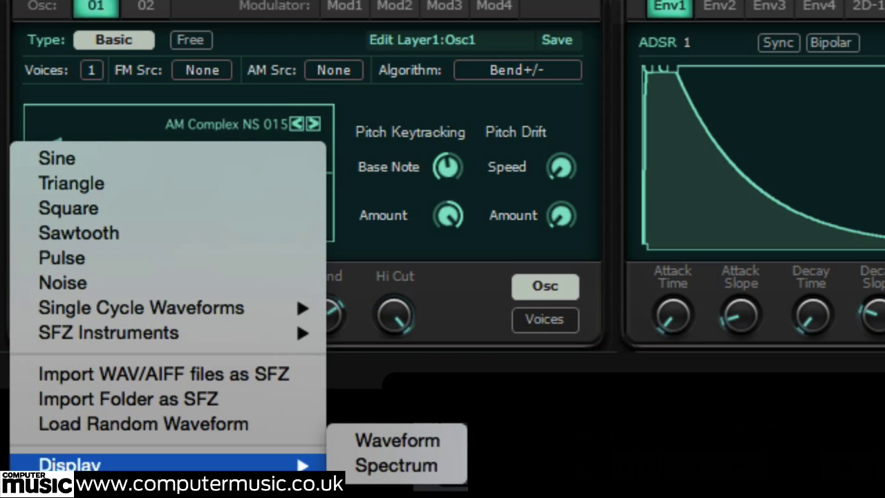
click(367, 466)
right_click(214, 142)
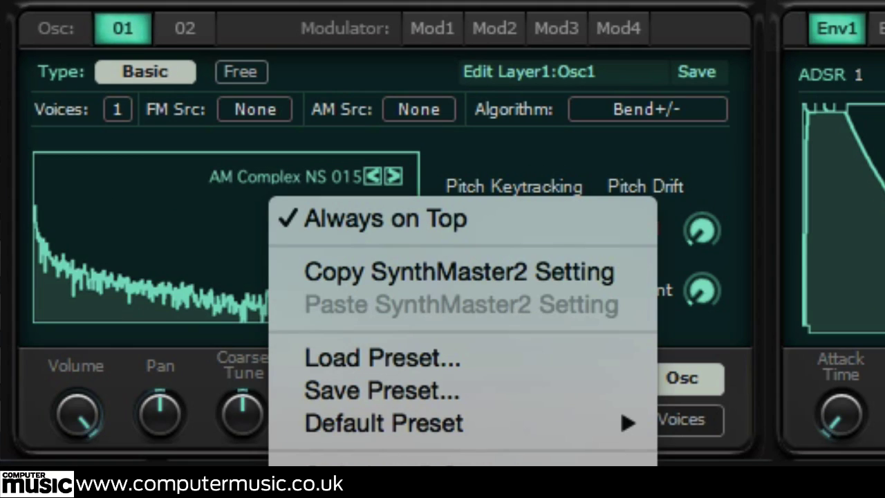
click(171, 356)
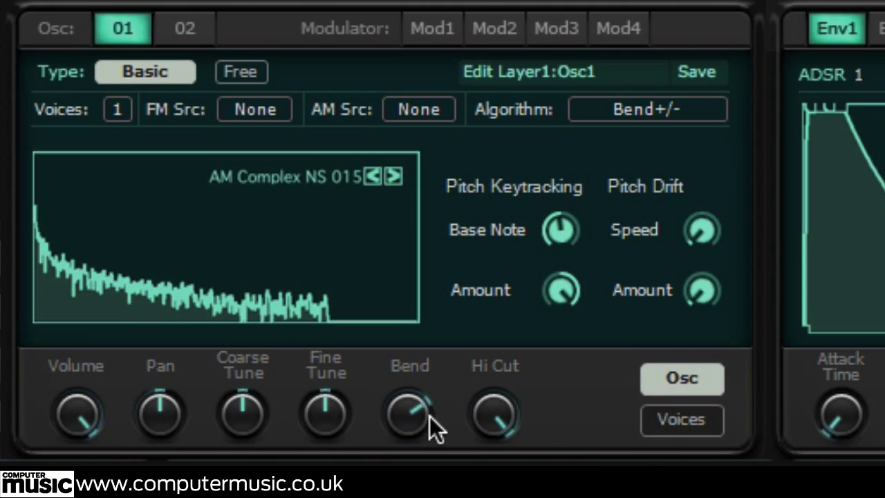
drag(429, 416, 355, 465)
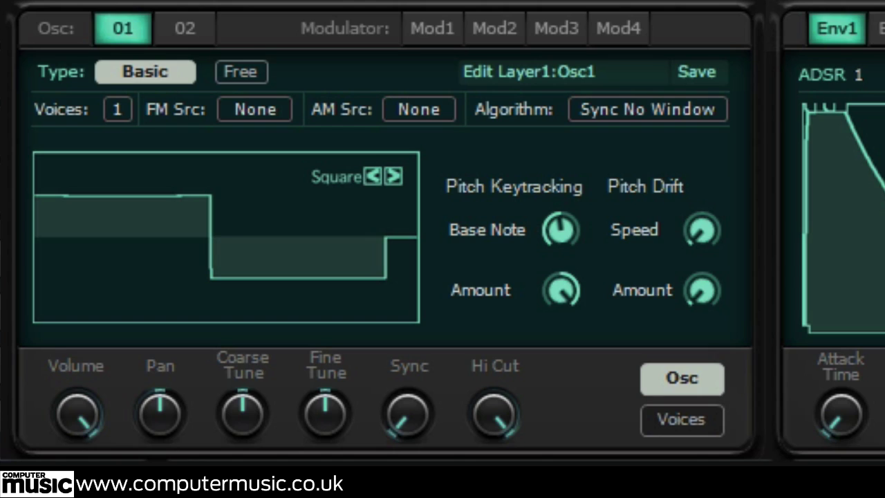
Change the Square oscillator's algorithm from Sync No Window to Sync Tri Window
click(653, 107)
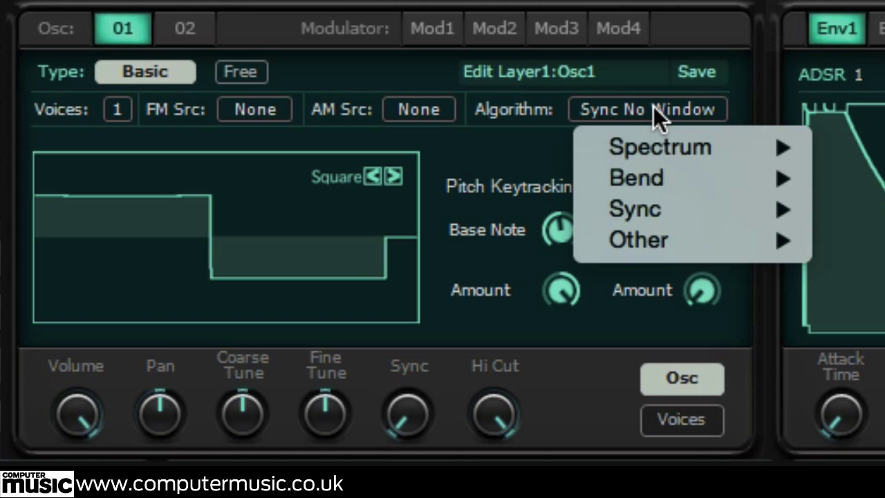
mouse_move(714, 217)
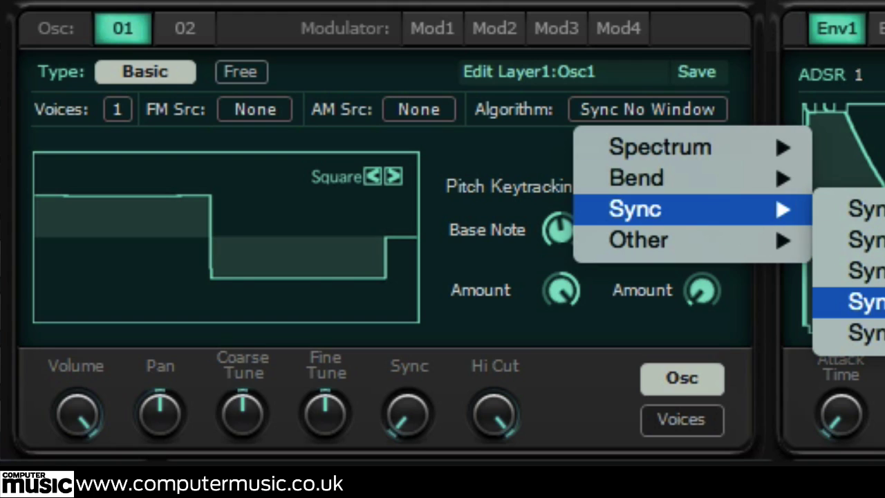
click(867, 301)
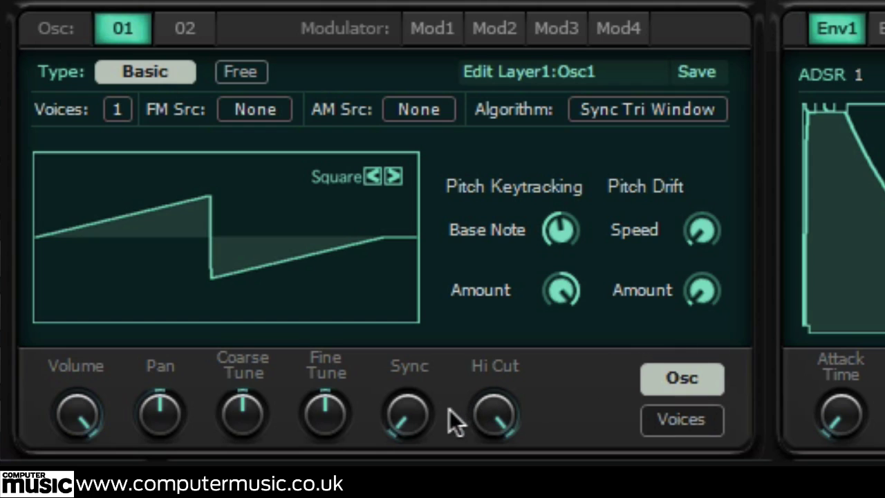
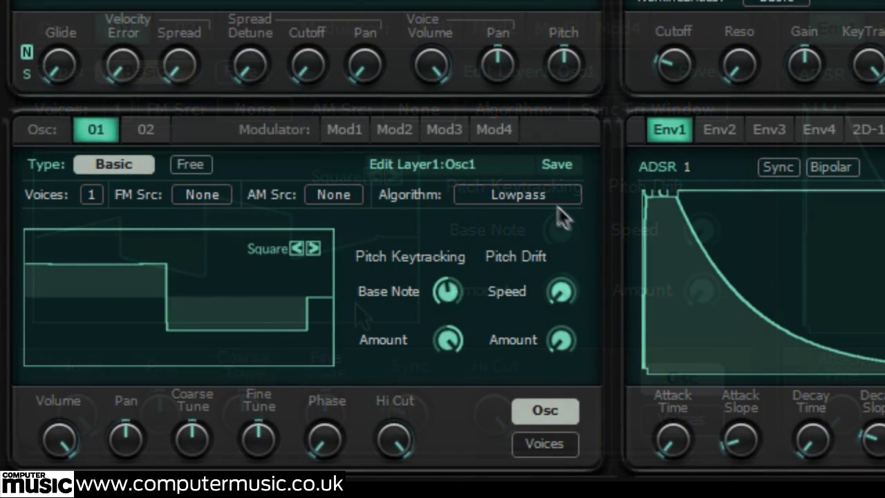
Set oscillator 1's algorithm to Pulse 1 and raise PW to narrow the square wave, keeping it below its midpoint
click(545, 194)
mouse_move(581, 290)
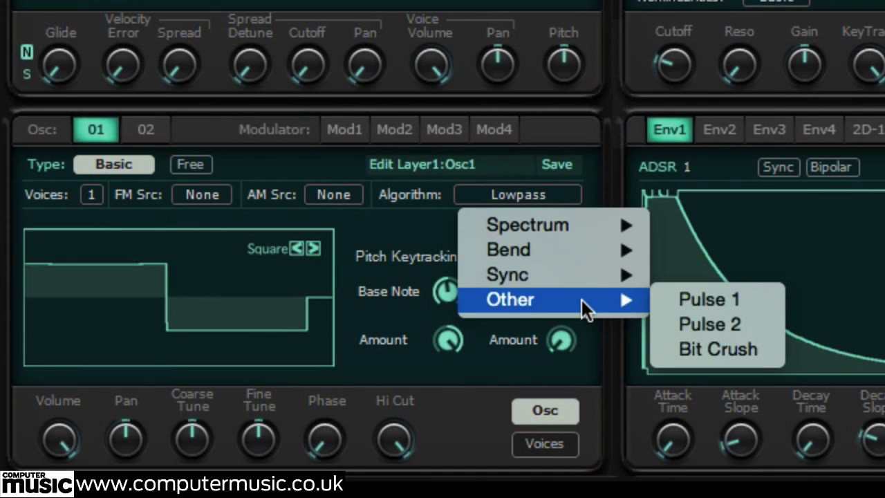
click(689, 296)
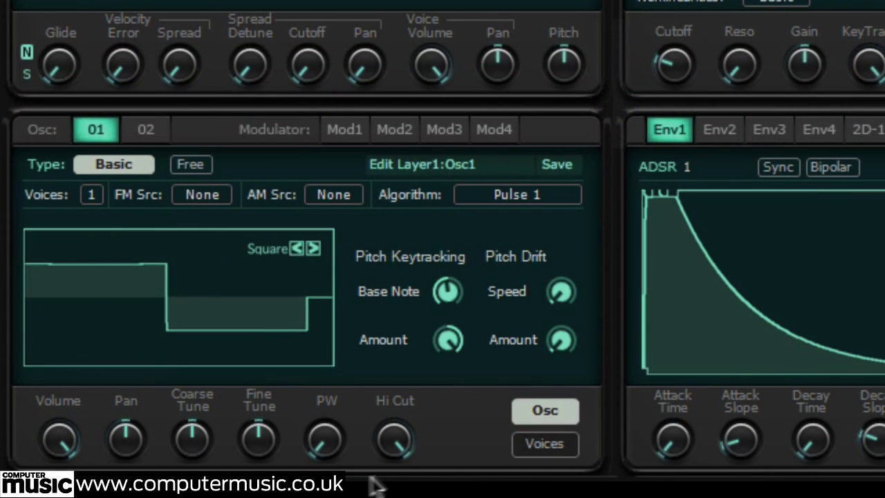
drag(328, 436, 355, 354)
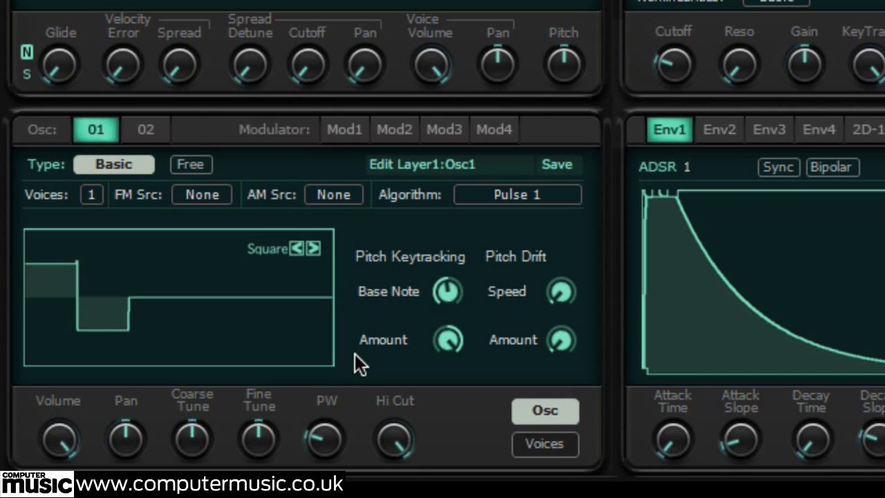
Change the waveform to Sawtooth, lower PW close to its minimum and advance to AM Complex NS 008
click(316, 261)
click(312, 252)
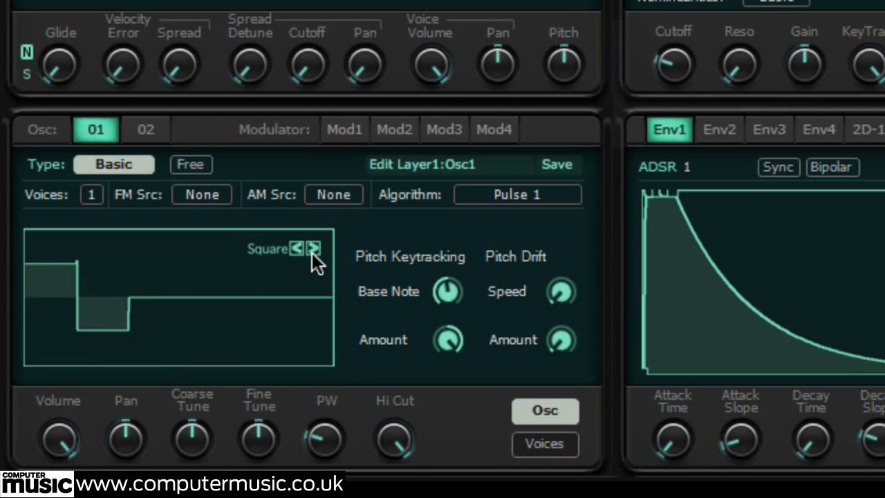
click(312, 252)
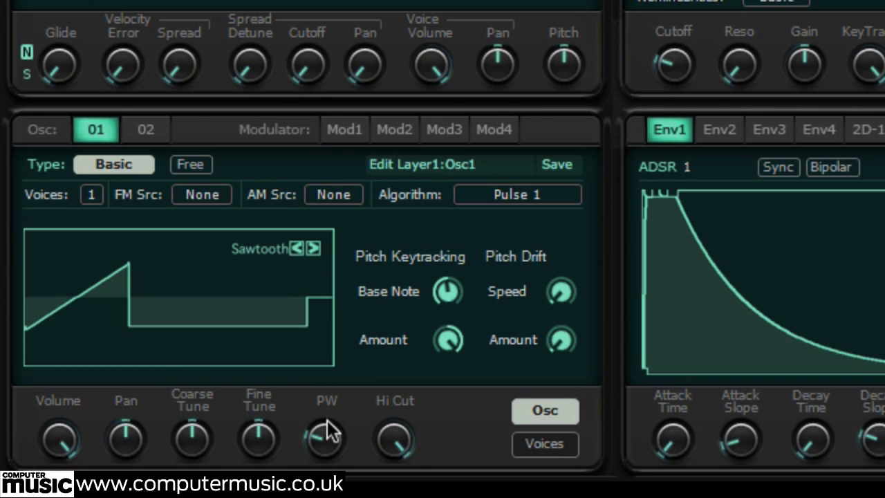
drag(328, 430, 317, 485)
click(314, 250)
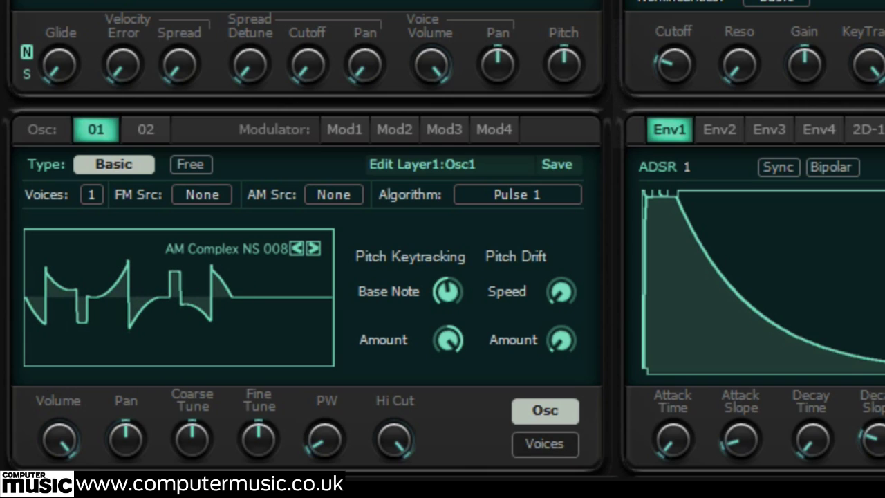
Apply the Pulse 2 algorithm, return to the Sawtooth waveform and sweep PW from minimum to maximum
click(519, 194)
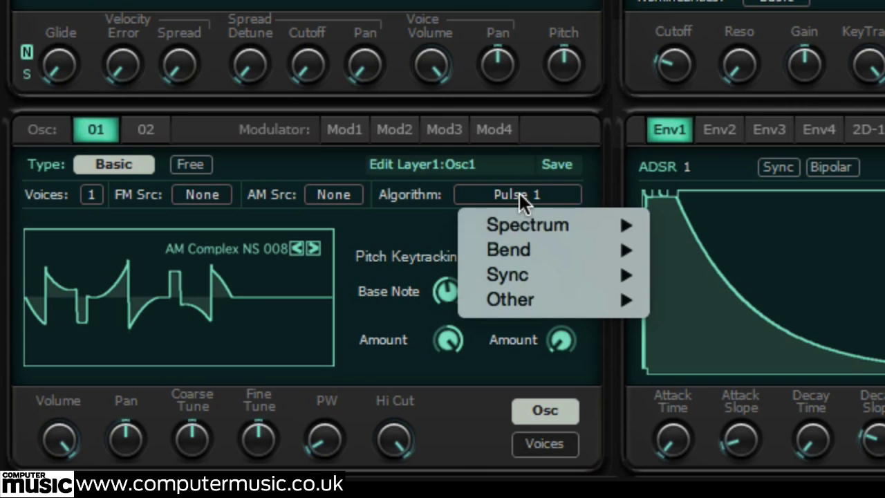
mouse_move(558, 296)
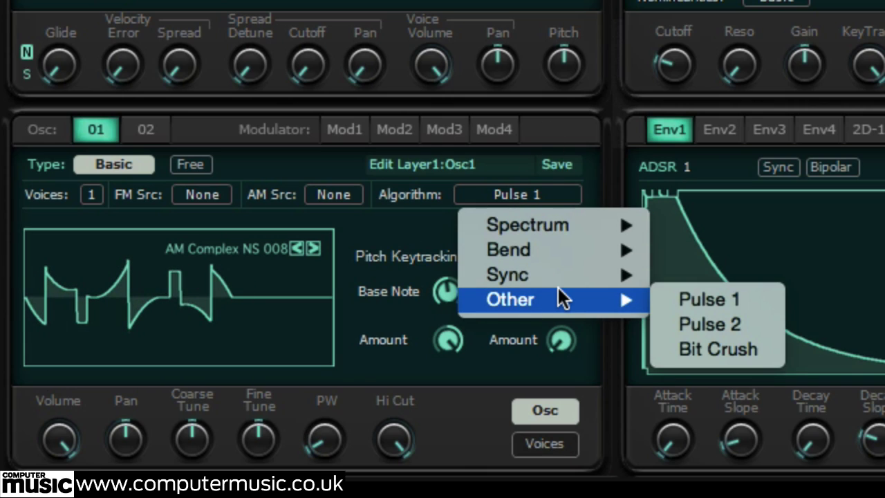
click(679, 315)
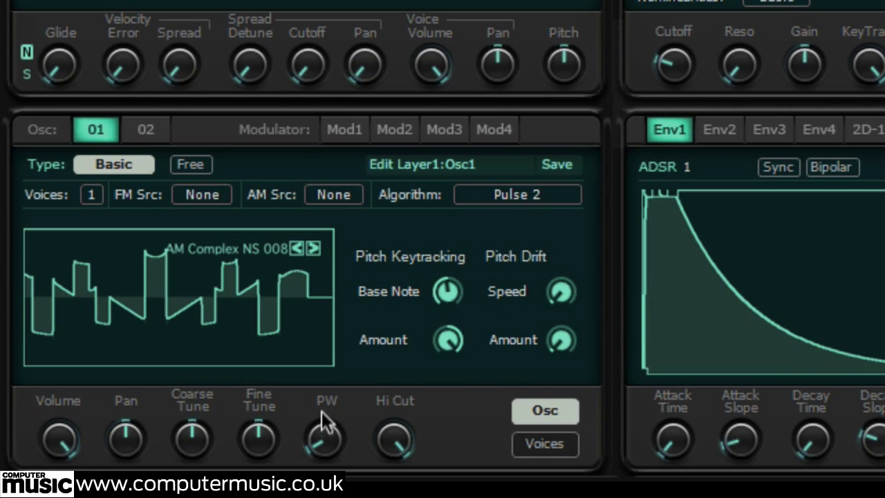
drag(321, 411, 315, 387)
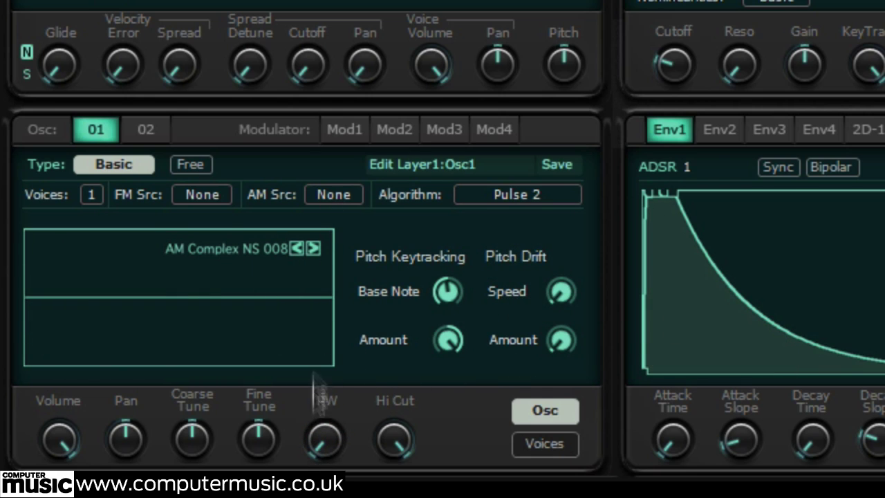
click(296, 247)
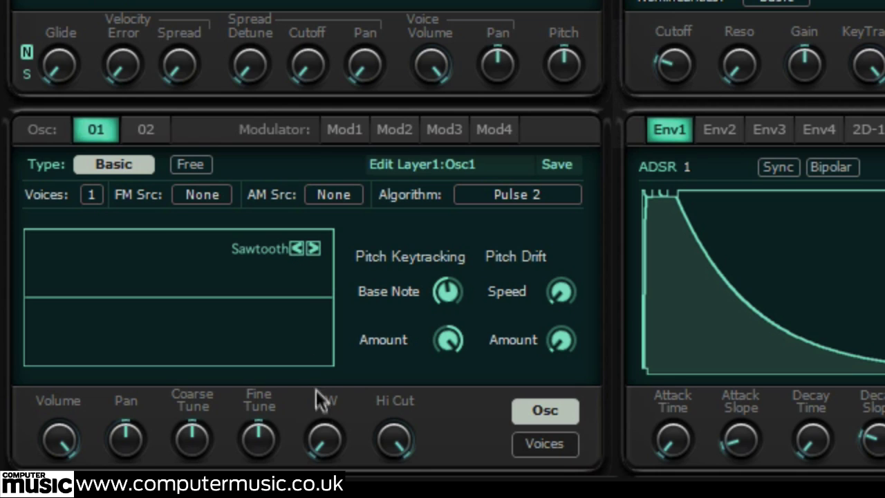
drag(326, 442, 392, 144)
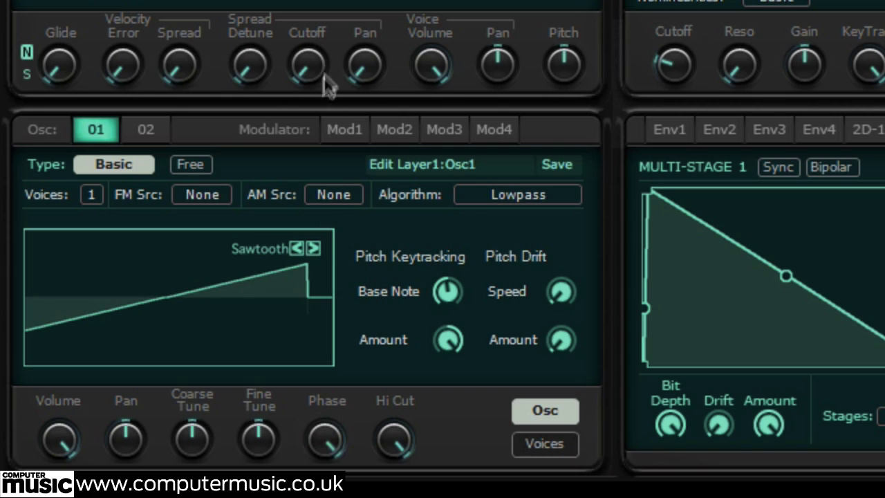
Choose the Bit Crush algorithm for oscillator 1 and lower Bits below its midpoint to step the sawtooth wave
click(541, 188)
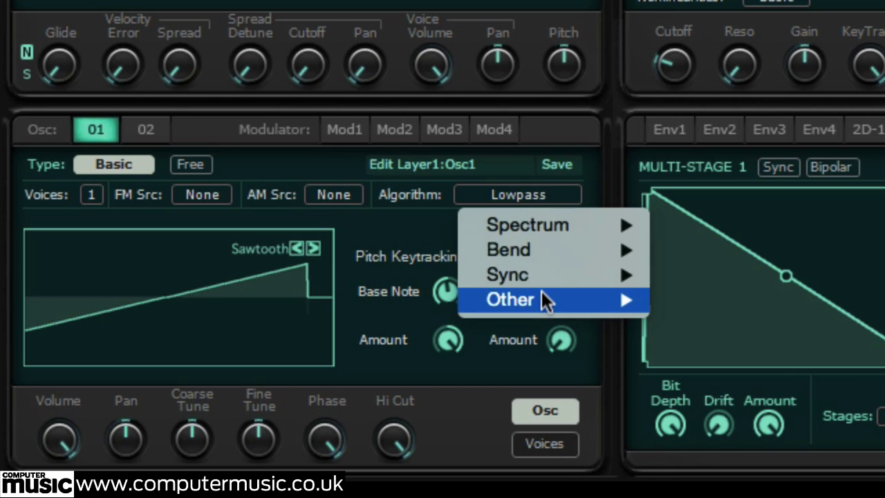
mouse_move(618, 299)
click(726, 353)
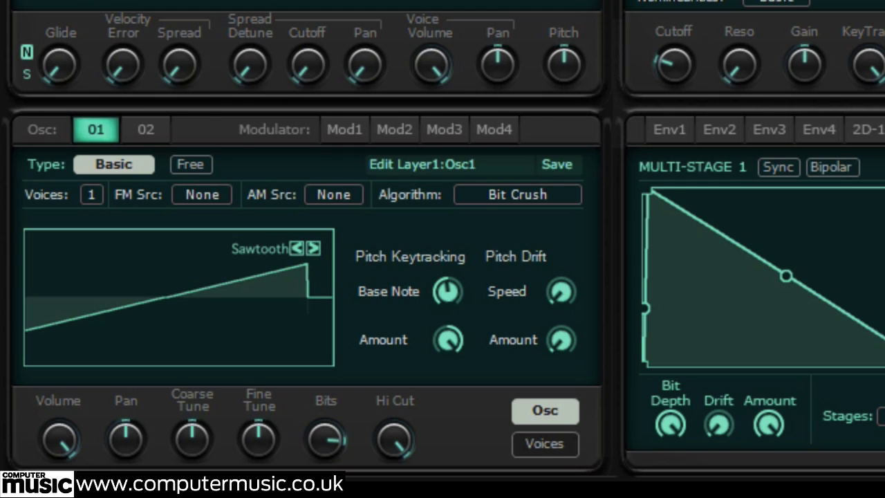
drag(326, 438, 332, 488)
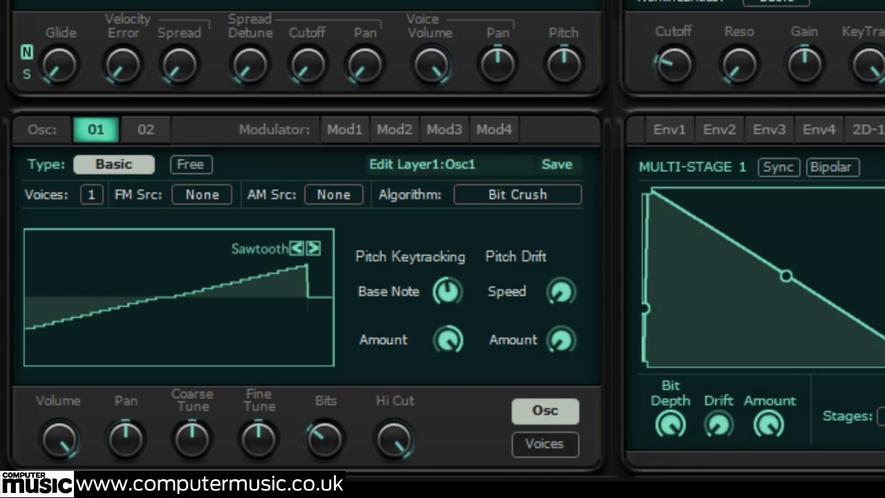
Lower oscillator 1's Bits to its minimum so the sawtooth has the coarsest steps
drag(326, 445, 328, 482)
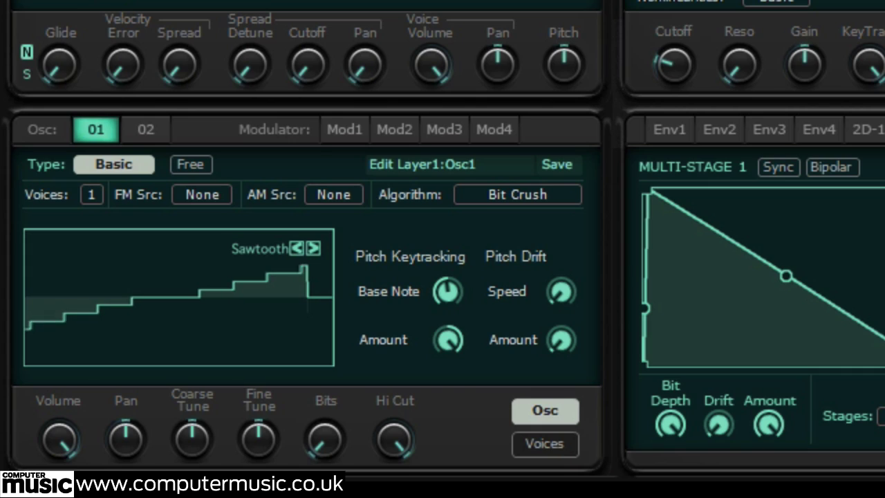
drag(328, 481, 328, 488)
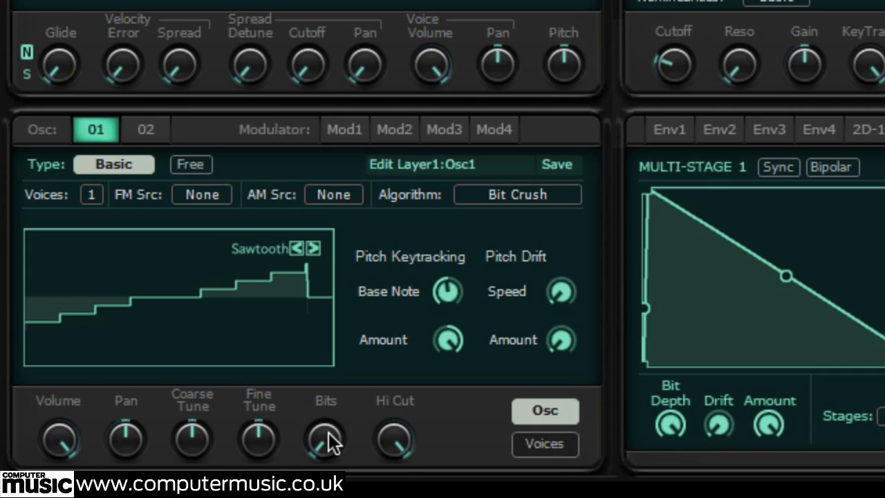
drag(330, 442, 311, 488)
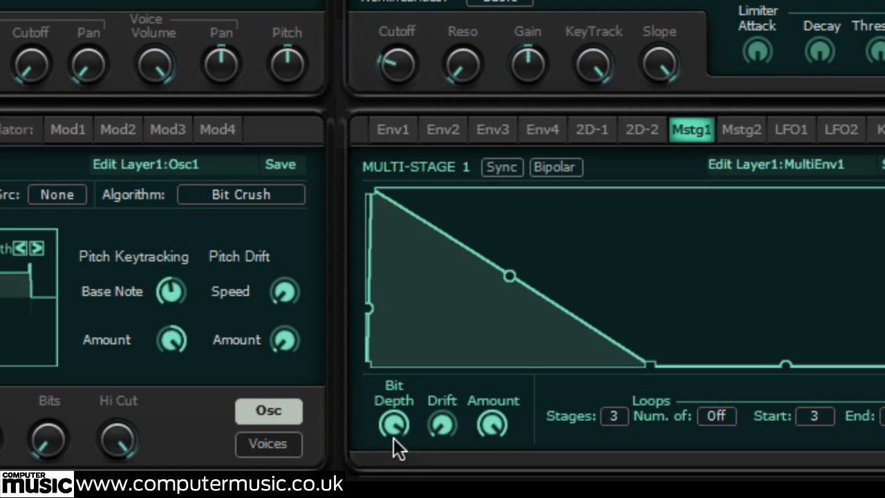
Lower the Bit Depth of Multi-Stage 1 to its minimum and pull the end point of the falling stage slightly earlier
drag(394, 437, 398, 484)
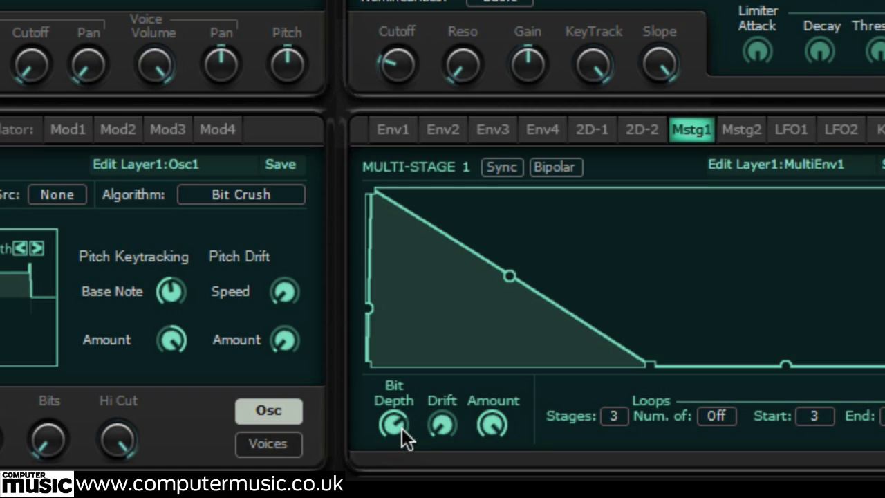
drag(402, 428, 402, 470)
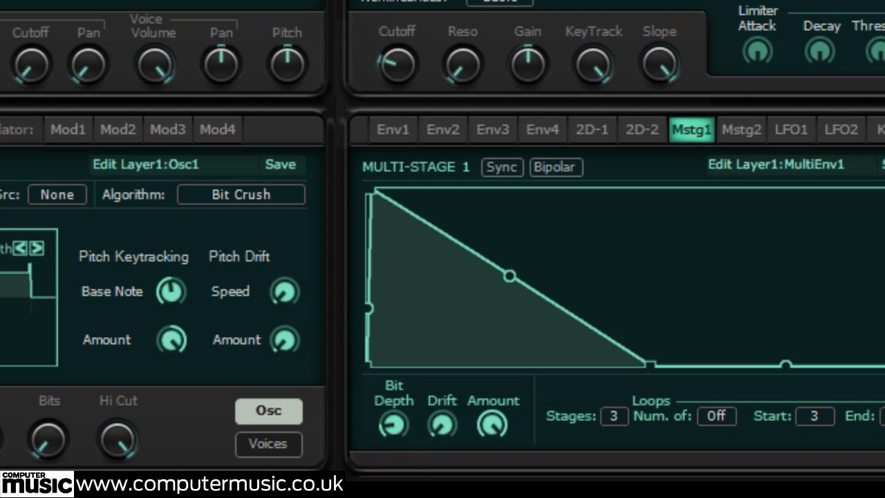
drag(393, 424, 394, 480)
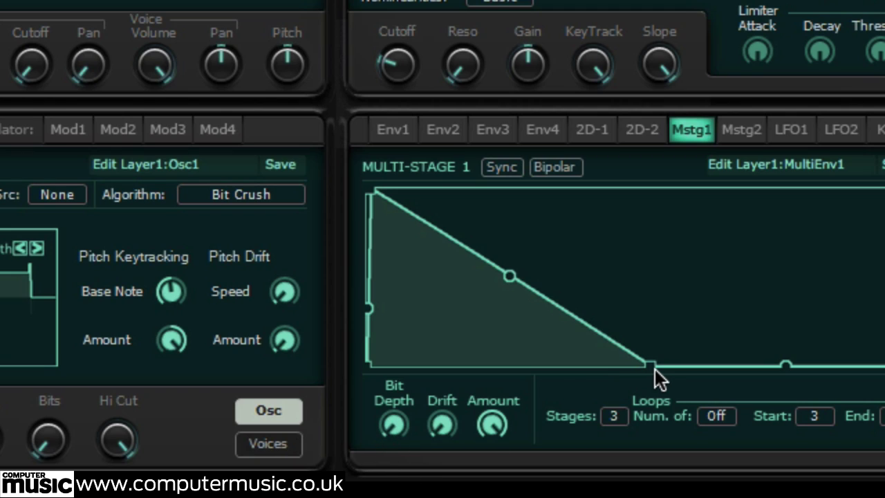
drag(653, 365, 615, 370)
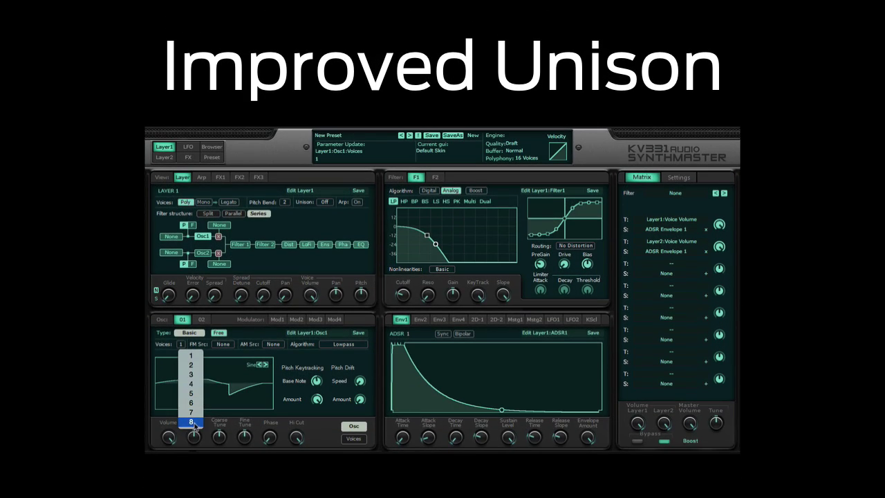
Set oscillator 1 to 8 voices with Free mode on and lower its Volume to about the midpoint
click(178, 426)
click(175, 434)
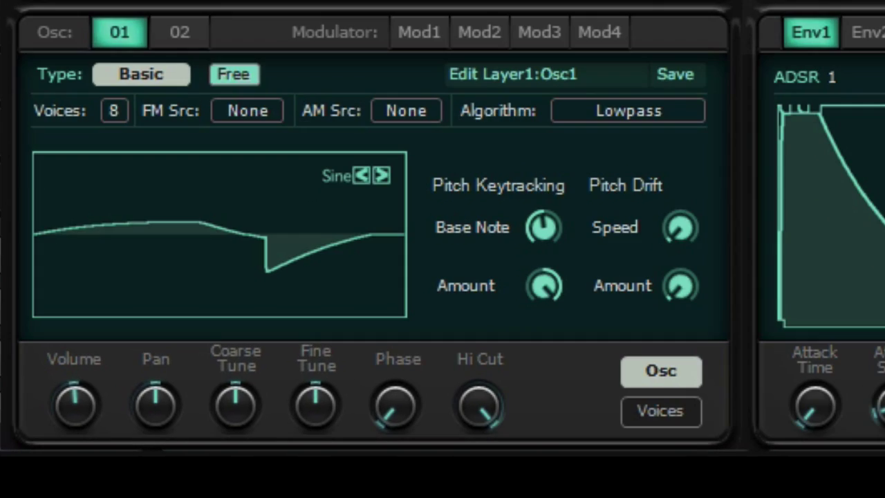
click(218, 333)
click(218, 332)
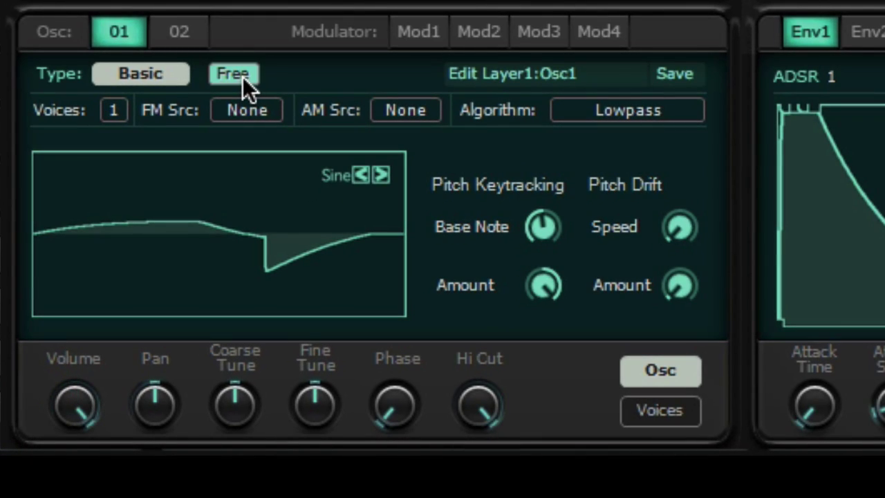
click(124, 106)
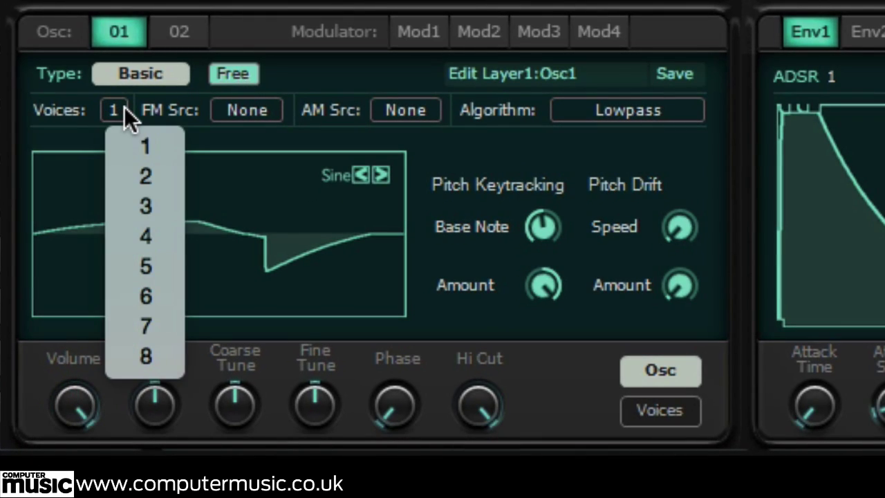
click(154, 359)
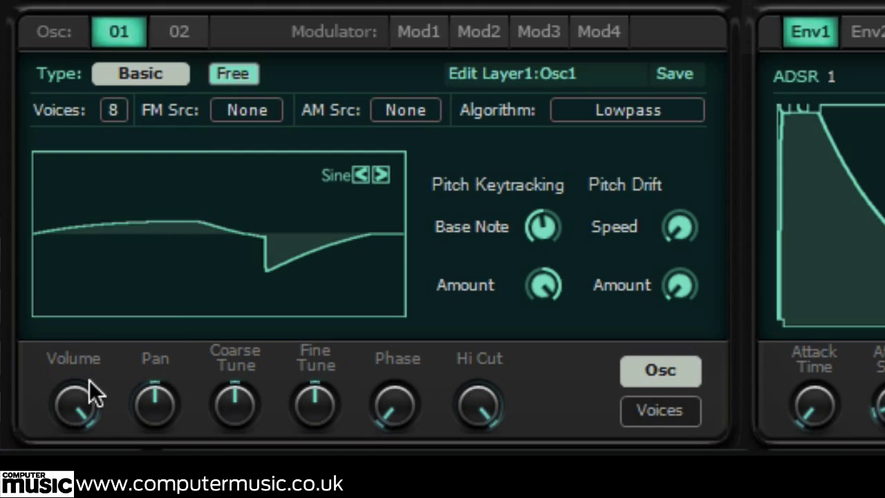
drag(81, 400, 82, 359)
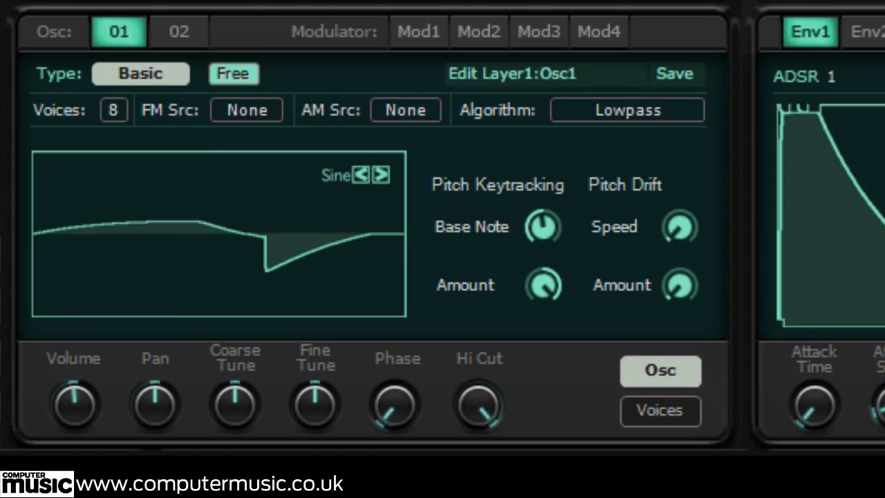
Raise oscillator 1's Detune Spread above its midpoint with an exponential Detune Curve, and set Pitch Drift Speed to maximum with a low Amount
click(655, 414)
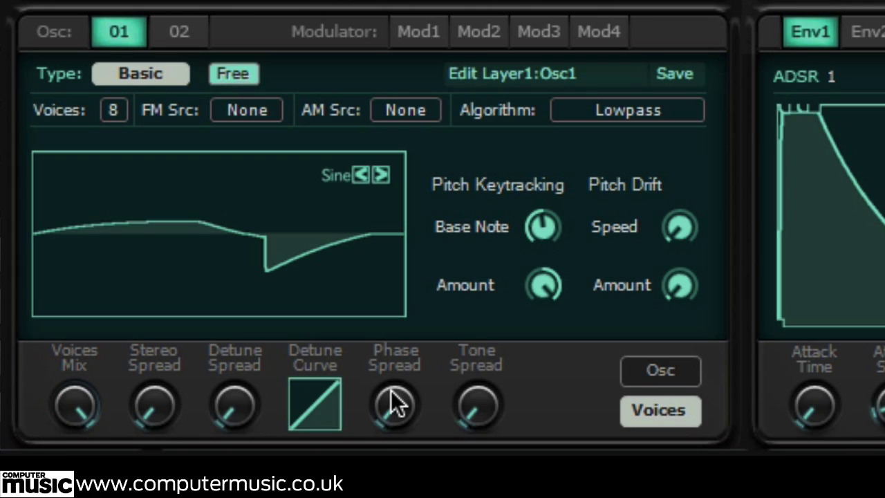
drag(235, 414, 255, 237)
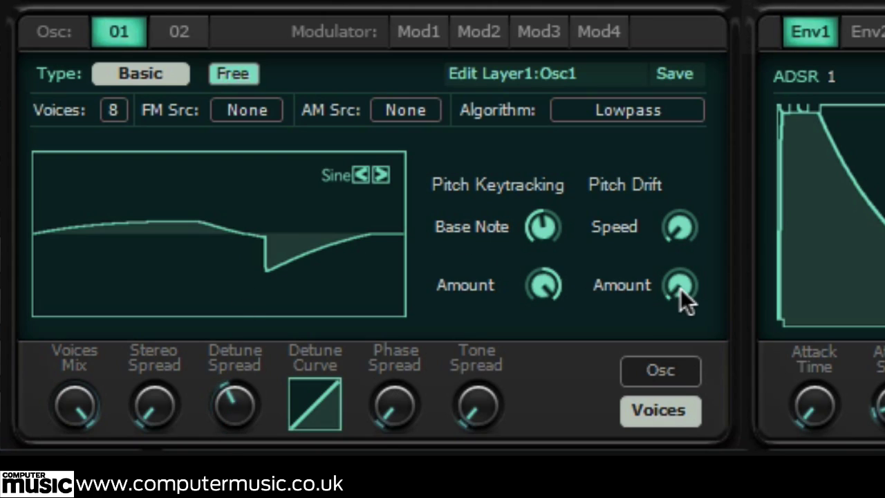
drag(681, 225, 681, 187)
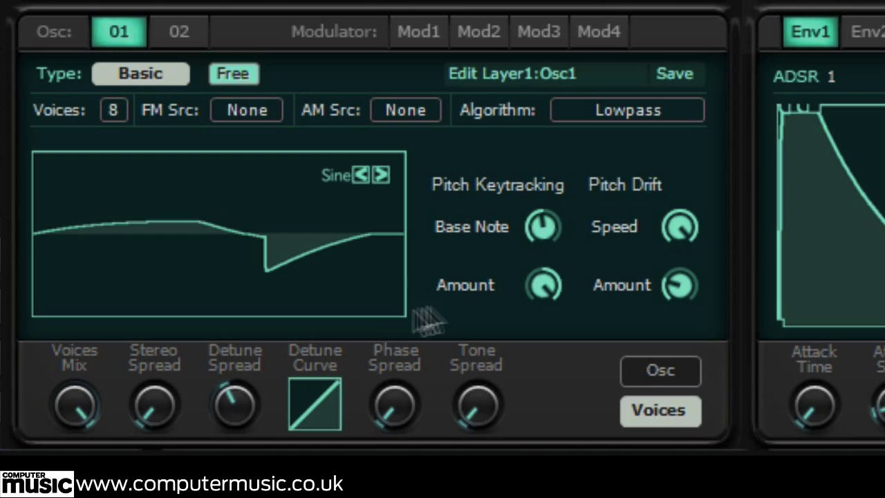
drag(314, 401, 384, 435)
drag(253, 412, 226, 274)
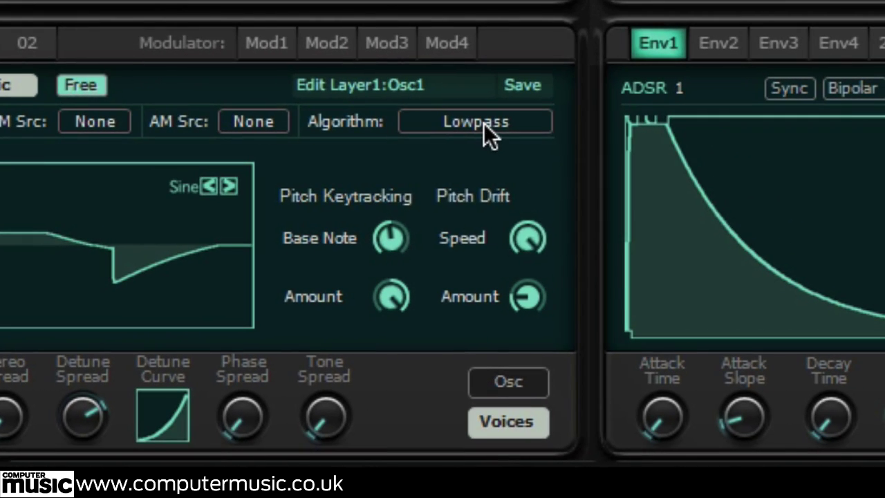
Change oscillator 1's algorithm to Pulse 1 and raise the Phase Spread of its voices to maximum
click(636, 112)
mouse_move(507, 247)
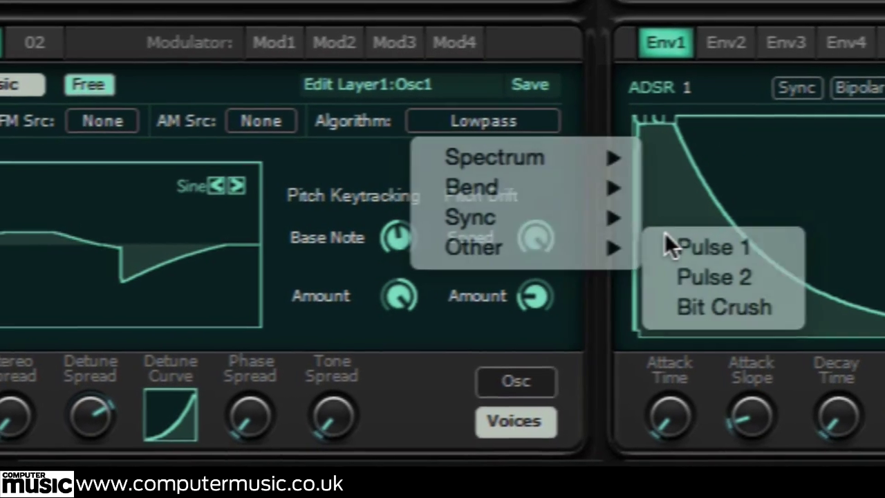
click(656, 235)
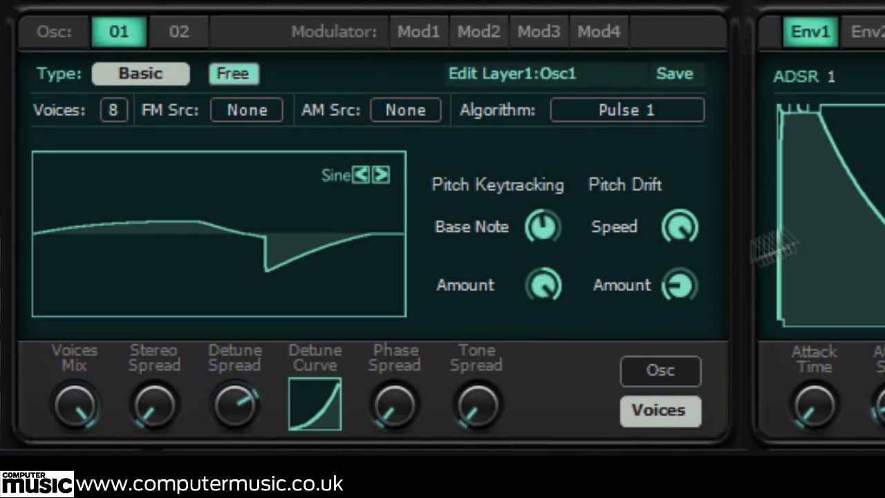
drag(399, 398, 444, 177)
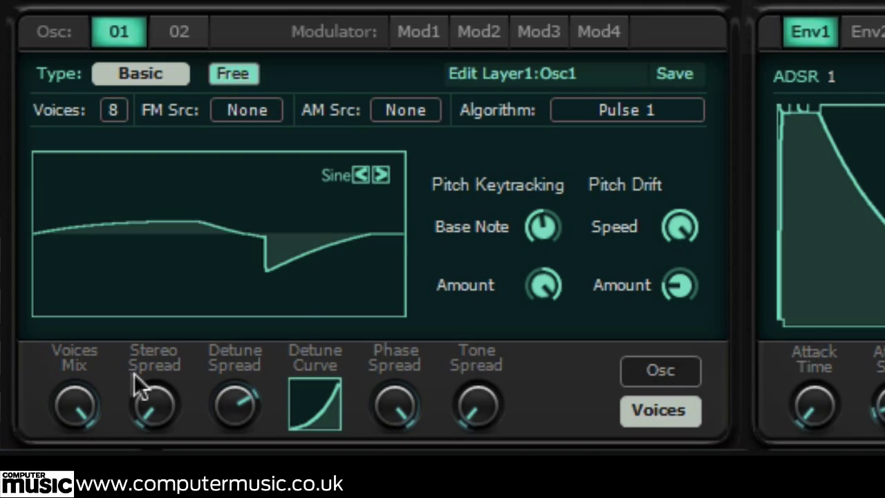
Lower Voices Mix to about three-quarters, then raise Stereo Spread to maximum and bring it back down in stages
drag(65, 411, 98, 172)
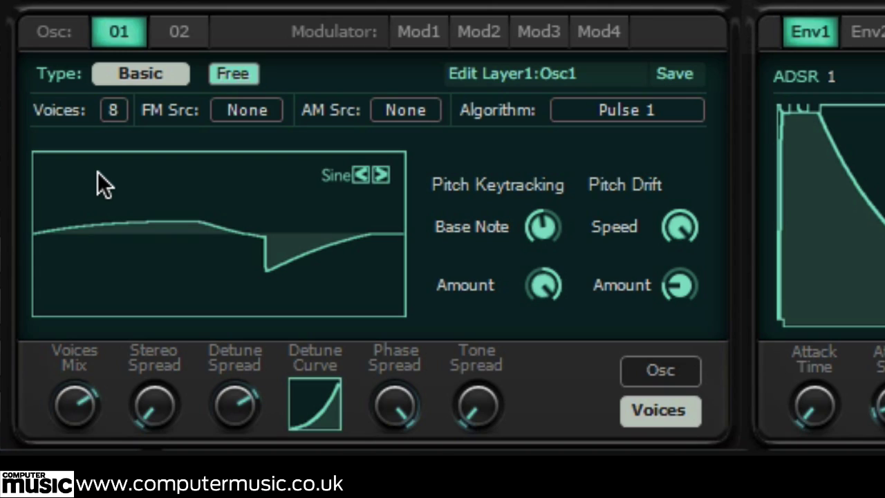
drag(152, 391, 157, 4)
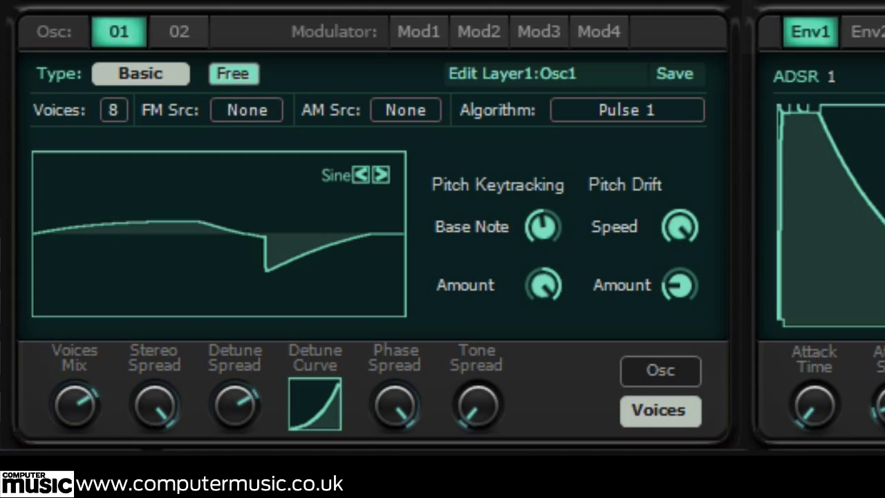
drag(154, 398, 159, 492)
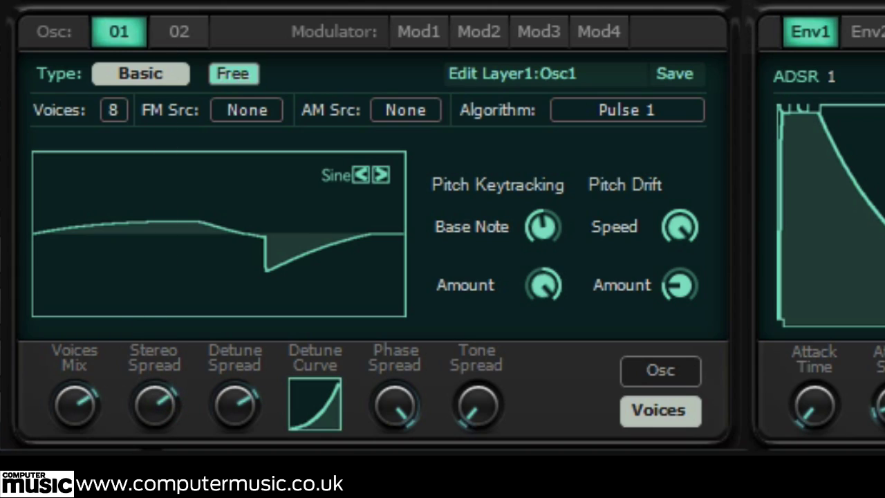
drag(158, 445, 158, 477)
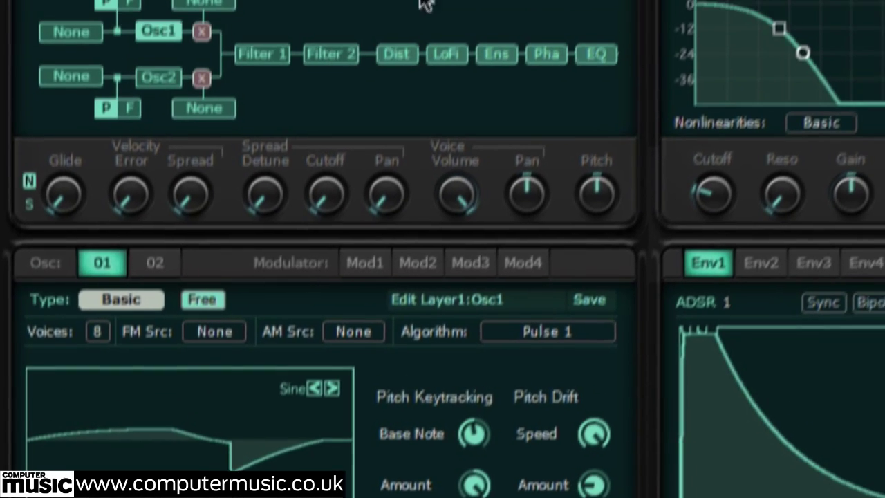
Set Layer 1's Unison to 2 Voices and raise the layer's Pan spread
click(470, 45)
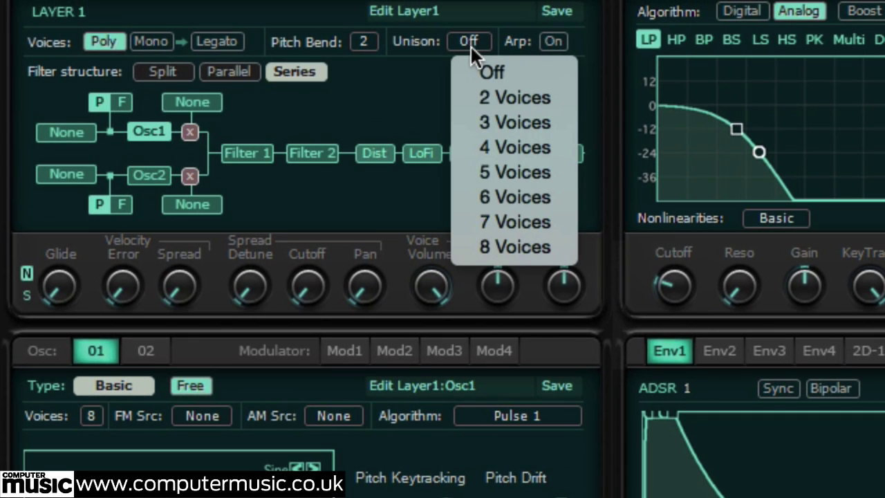
click(470, 102)
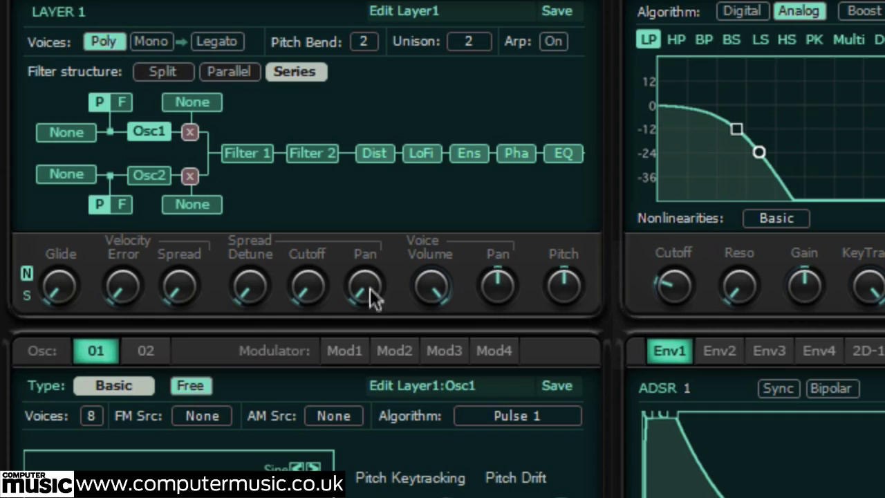
drag(373, 298, 373, 262)
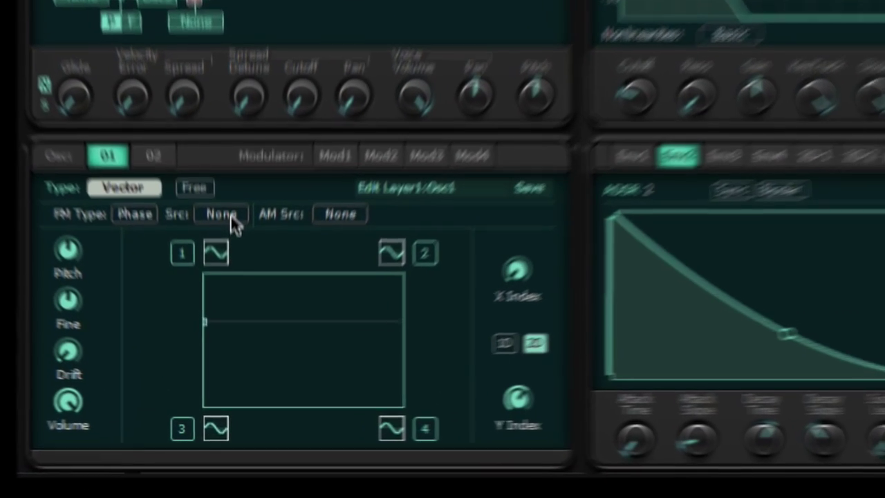
Assign Modulator 1 as the FM source of the vector oscillator 1 and set its FM type to Frequency Modulation
click(232, 345)
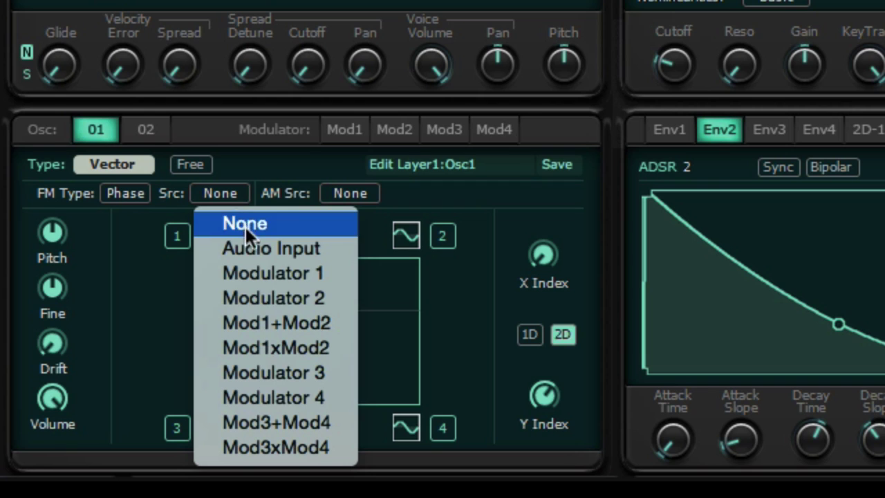
click(263, 272)
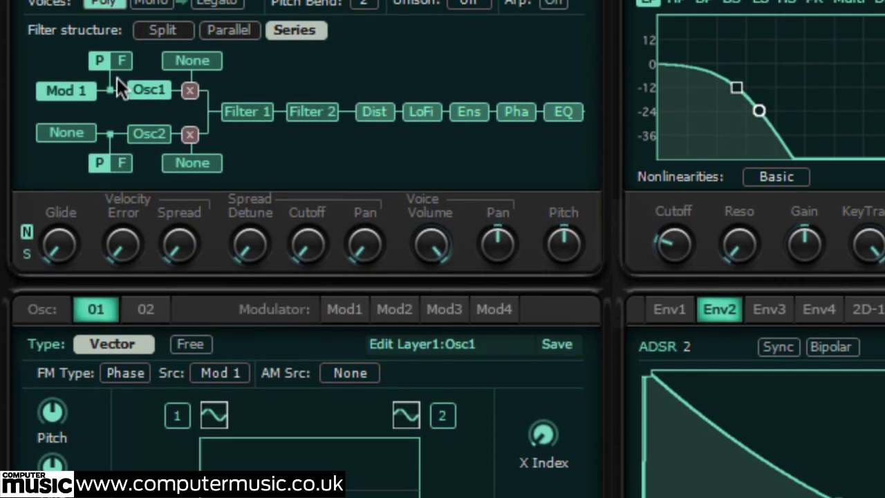
click(115, 61)
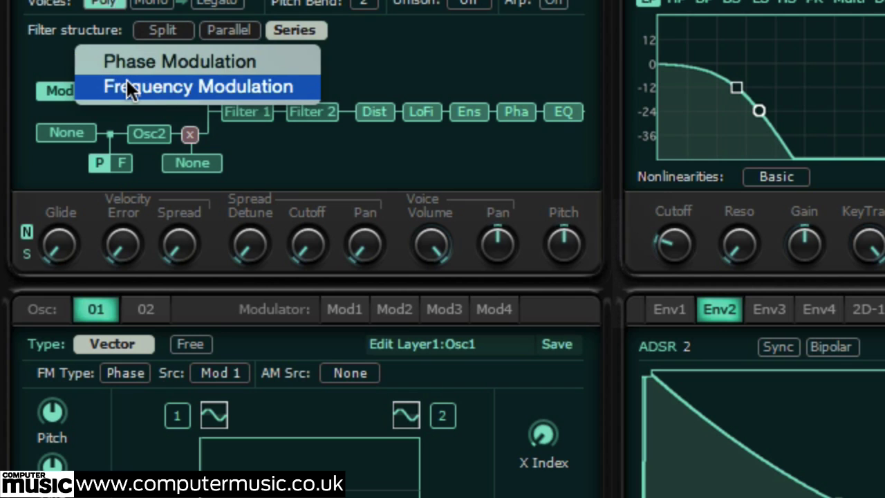
click(127, 80)
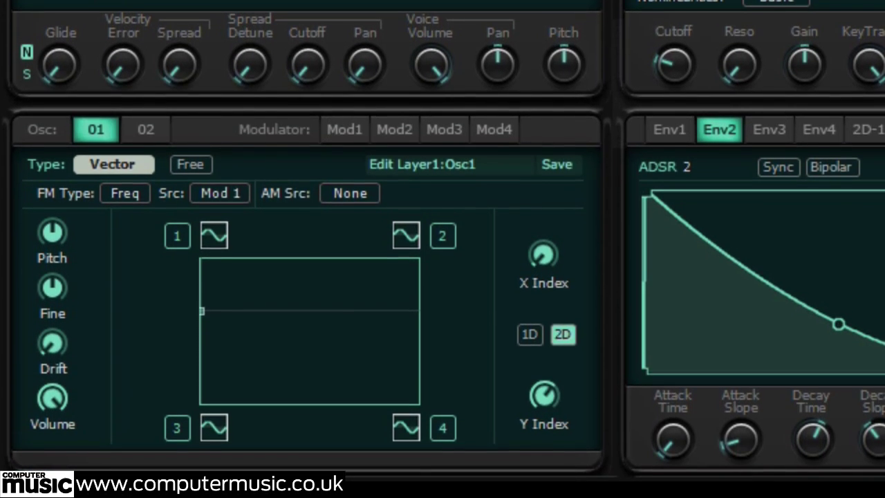
Set oscillator 1's FM source to None and assign Modulator 1 as its AM source
click(202, 191)
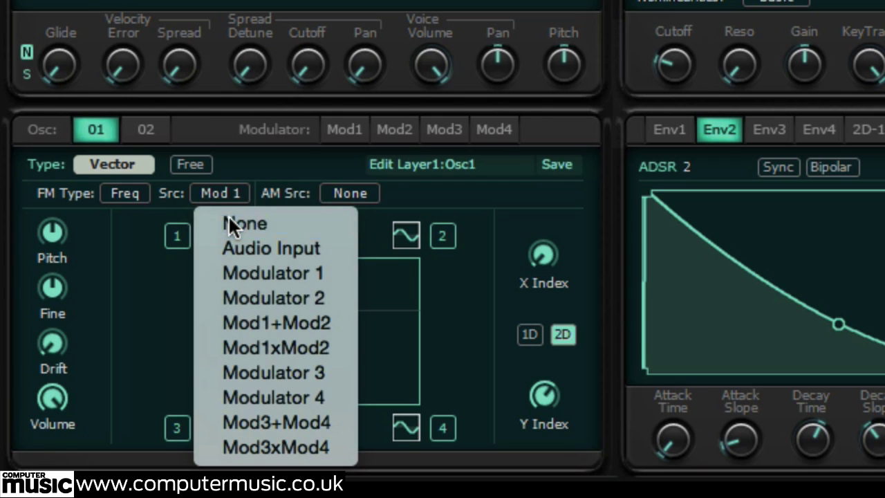
click(229, 218)
click(349, 194)
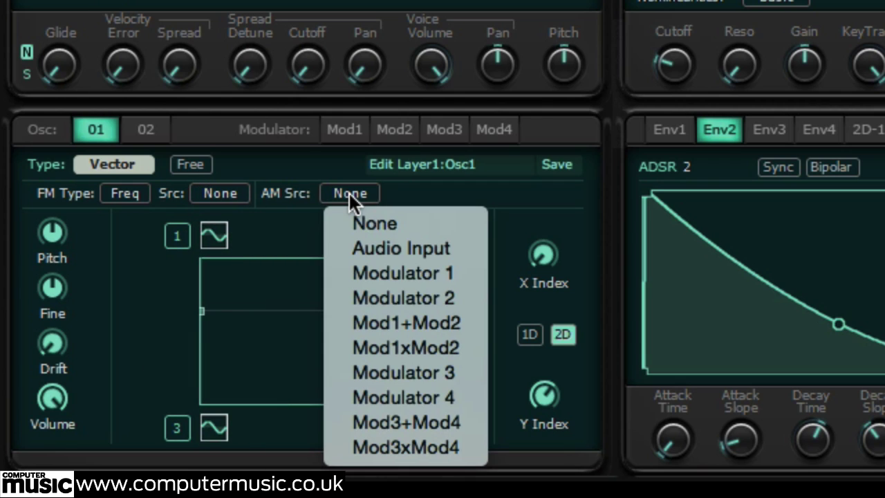
click(389, 273)
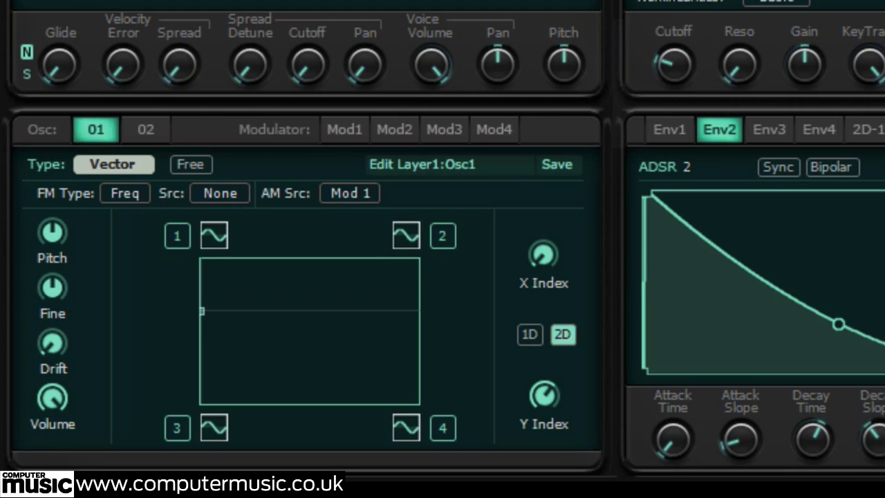
Return oscillator 1's FM type to Phase and set its AM source to None
click(125, 193)
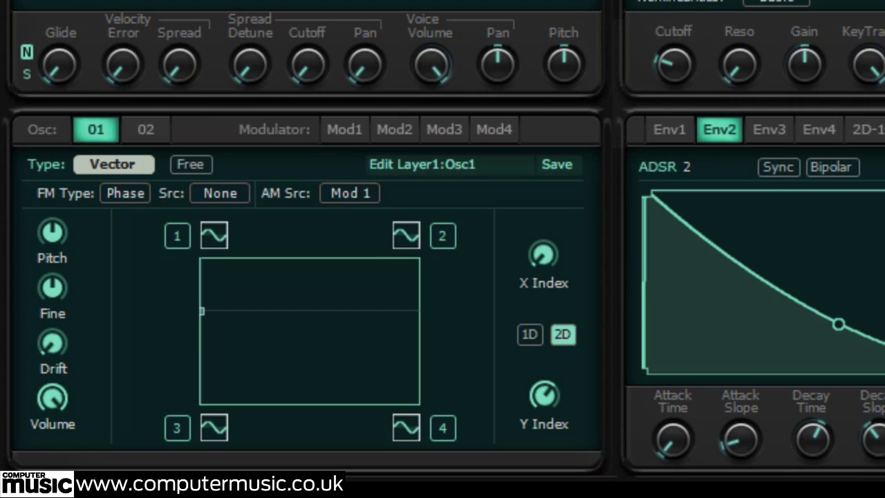
click(346, 194)
click(362, 217)
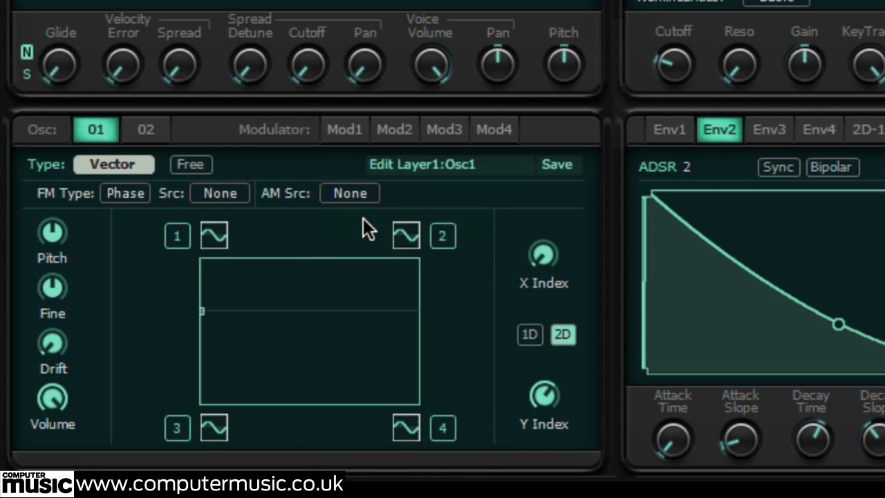
Set oscillator 1's FM source to Modulator 1 and adjust the amount of ADSR Envelope 2 on Modulator 1's volume
click(202, 195)
click(250, 273)
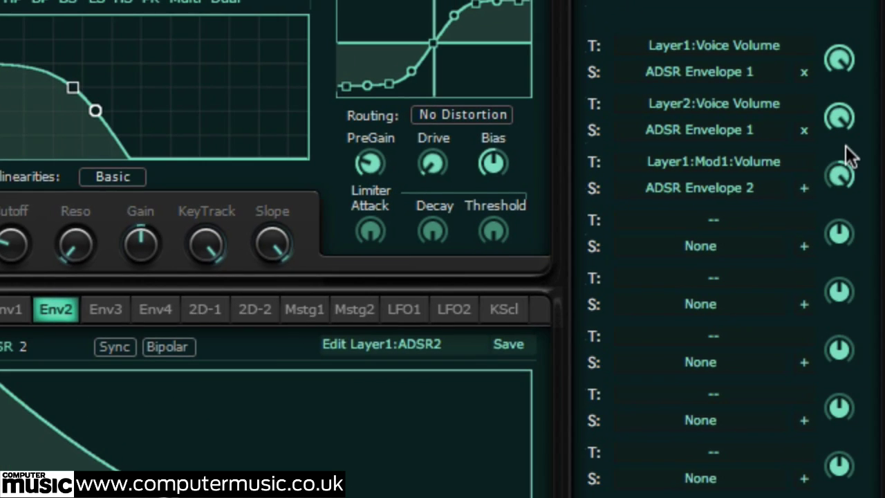
drag(840, 177, 841, 173)
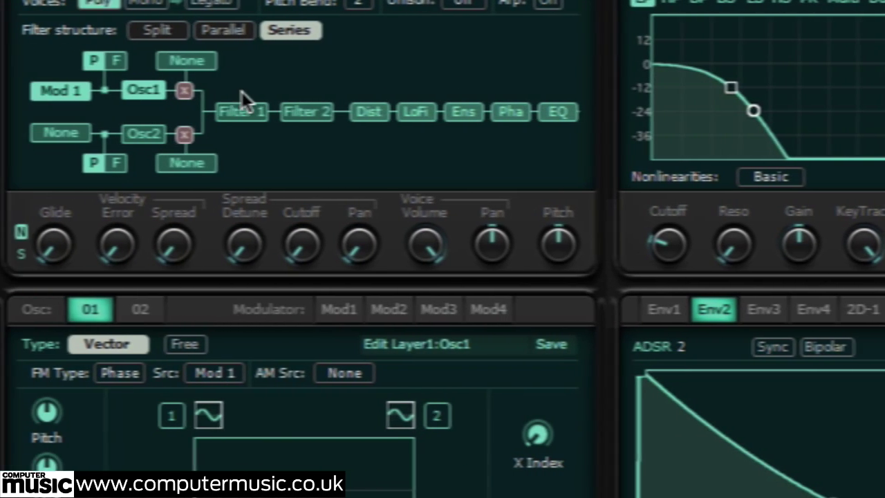
Assign Modulator 2 as oscillator 1's AM source in the layer routing and set their combination to Add
click(198, 59)
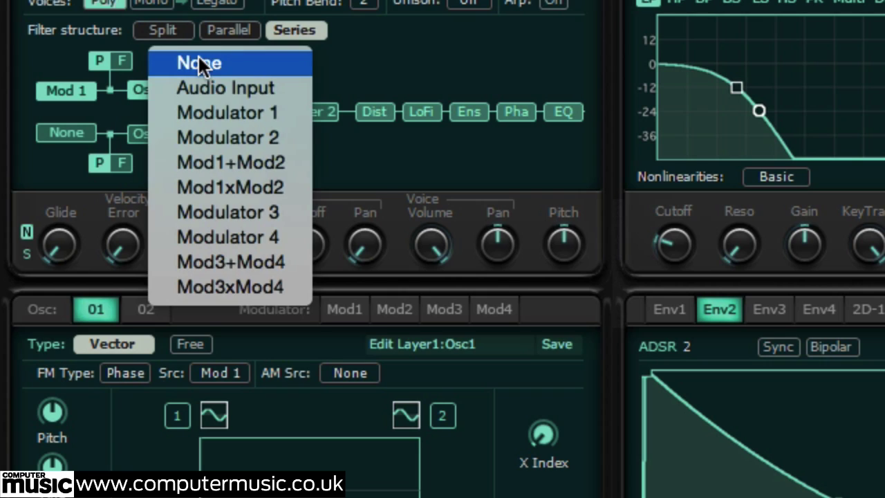
click(219, 143)
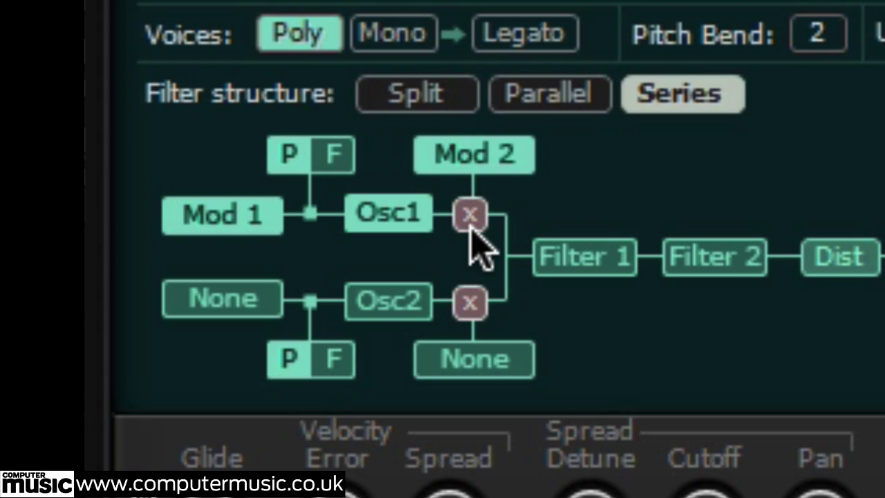
click(471, 227)
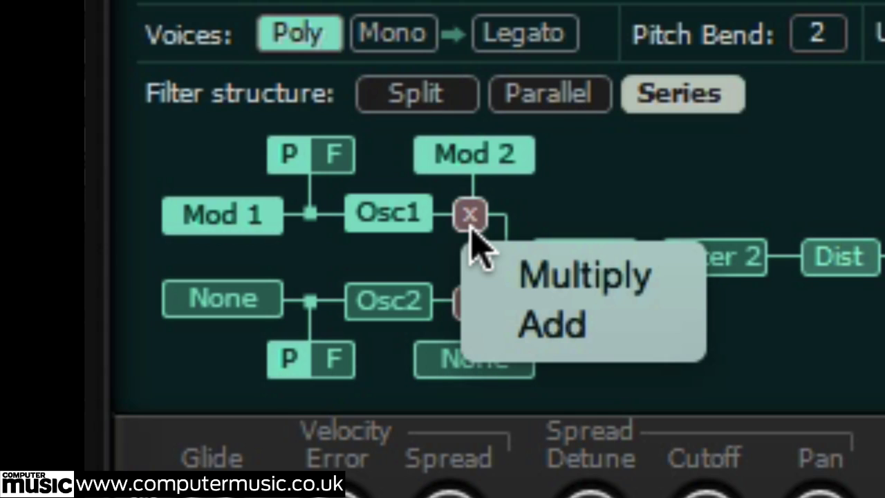
click(516, 315)
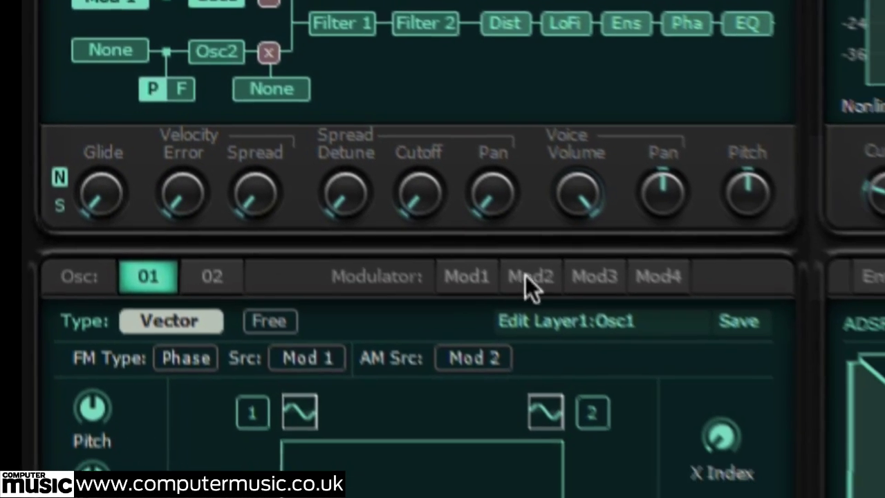
Open Modulator 2 and step through its waveforms to FM - Complex NS 002
click(625, 378)
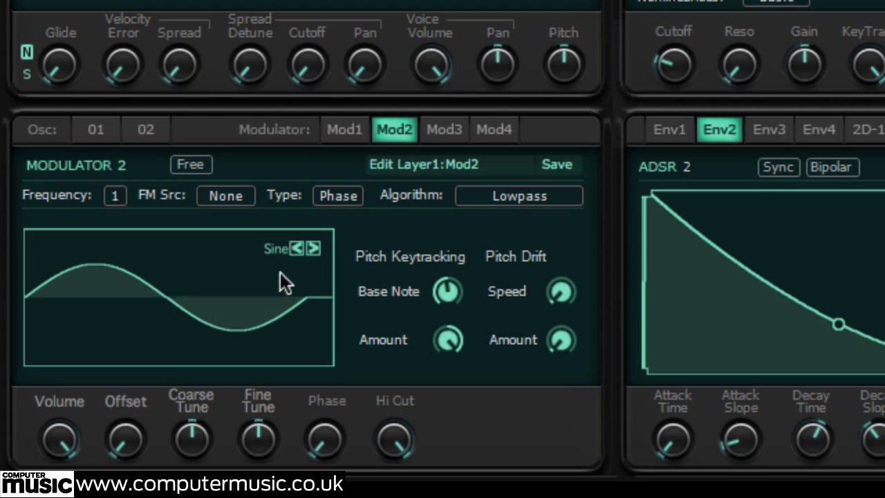
click(314, 248)
click(314, 249)
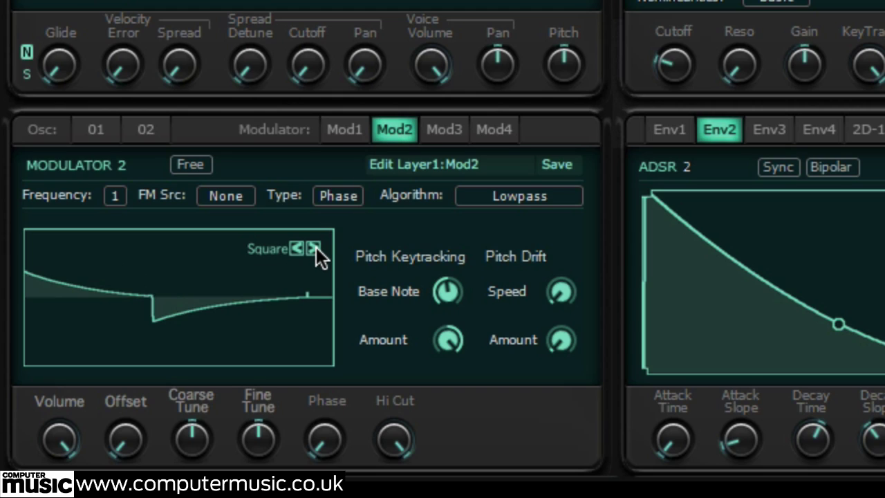
click(314, 248)
click(314, 248)
click(314, 249)
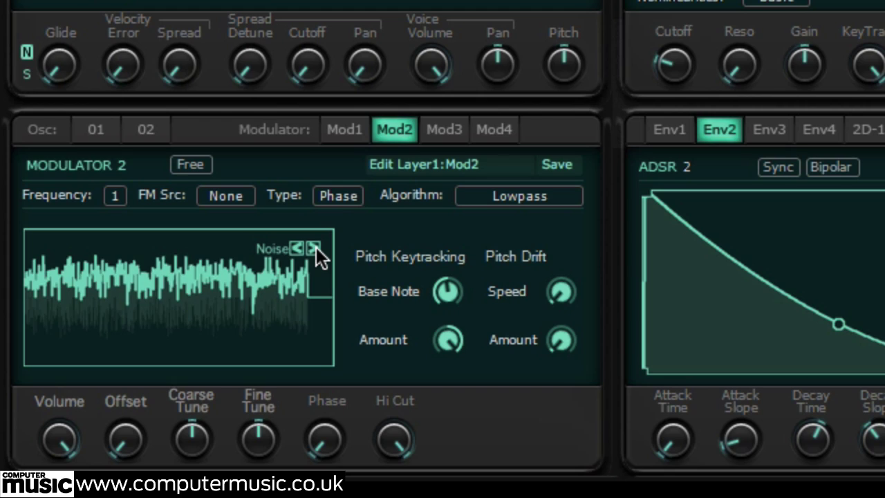
click(315, 248)
click(315, 248)
click(314, 248)
click(315, 248)
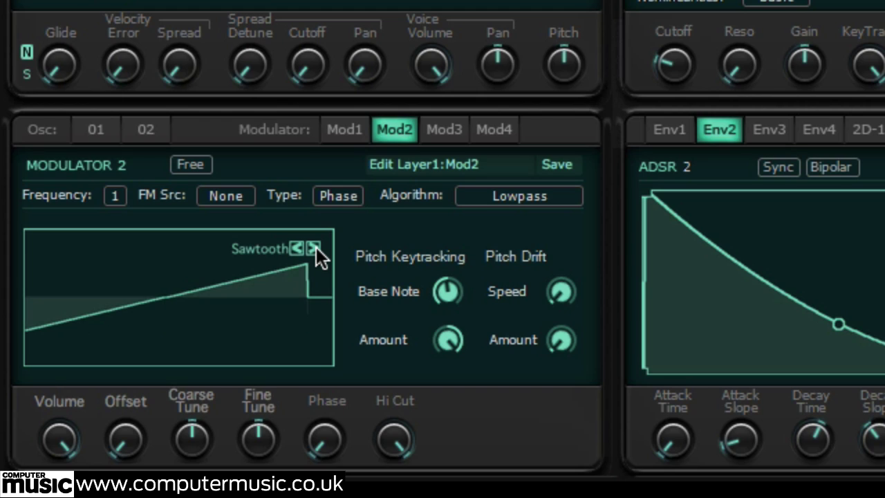
click(314, 248)
click(315, 248)
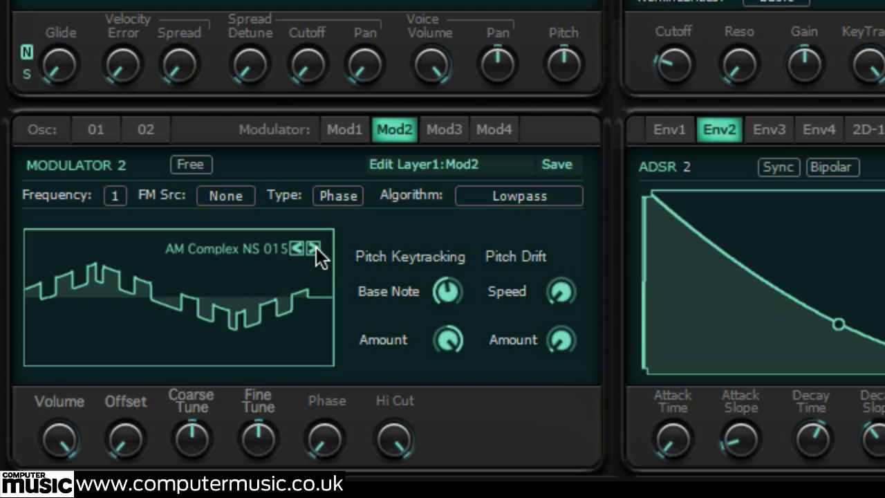
click(314, 248)
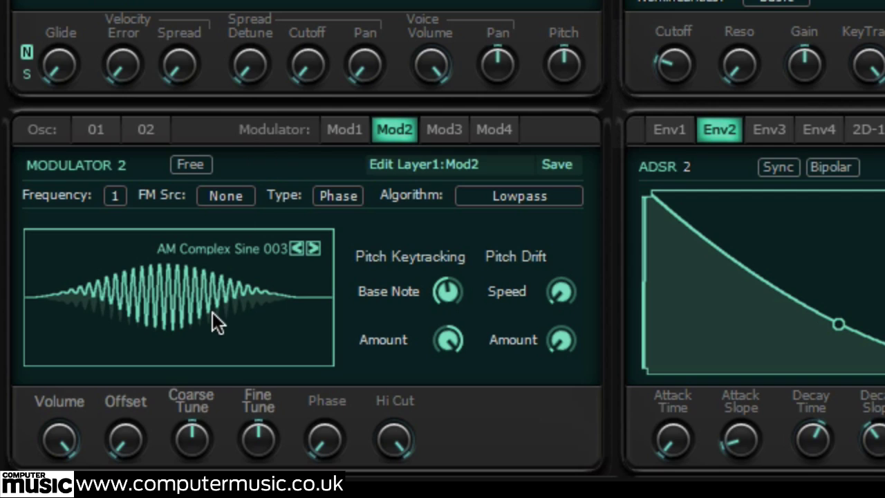
scroll(212, 313, down, 2)
scroll(211, 313, down, 3)
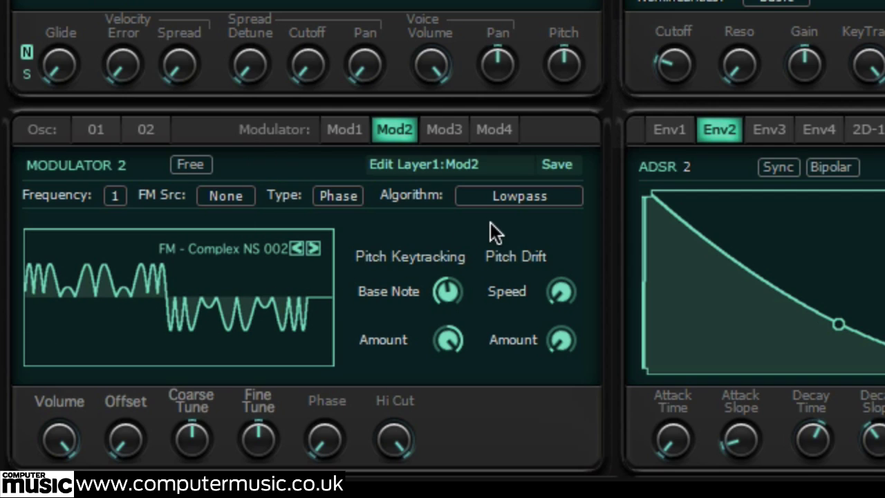
Set Modulator 2's algorithm to Bend+/- and adjust its Bend amount and Coarse Tune
click(529, 200)
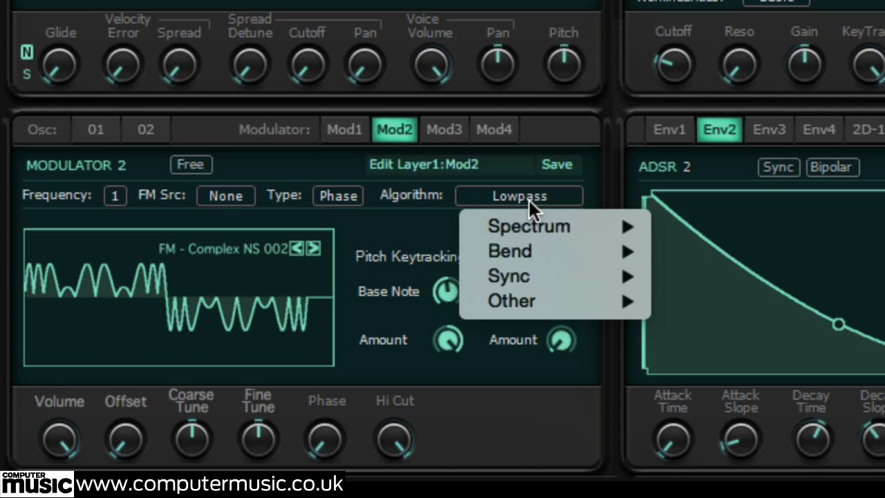
mouse_move(550, 249)
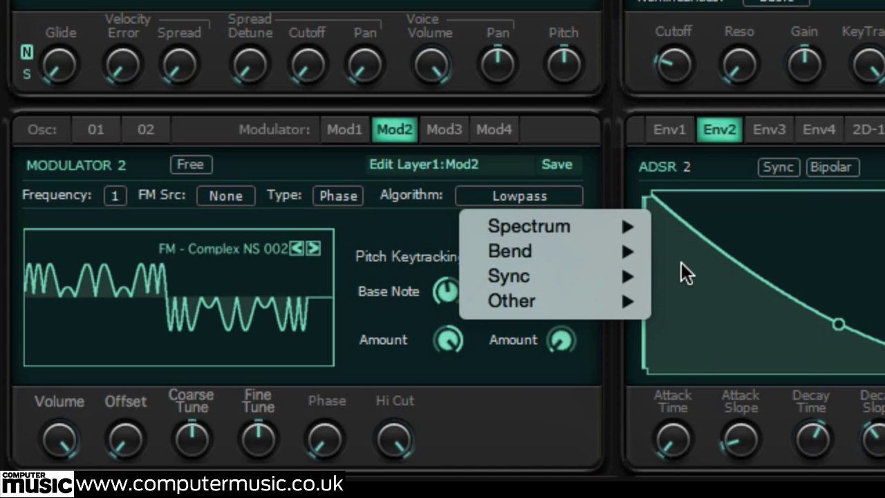
mouse_move(627, 222)
mouse_move(618, 253)
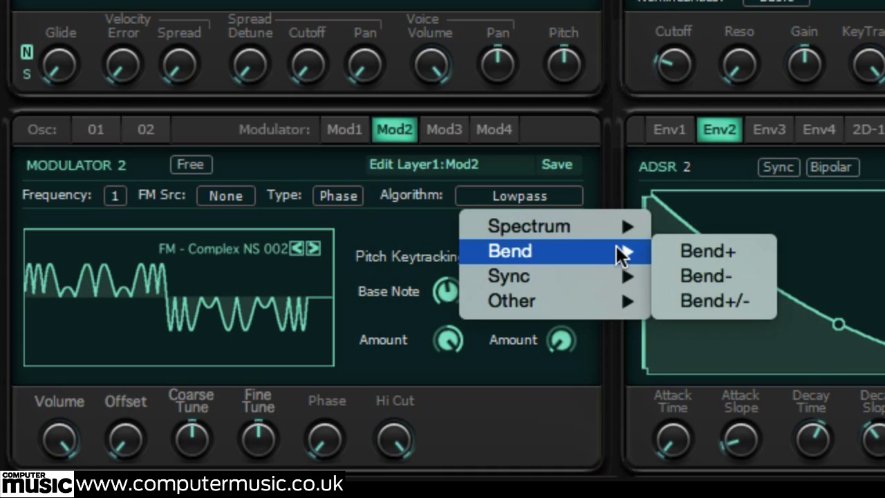
click(734, 299)
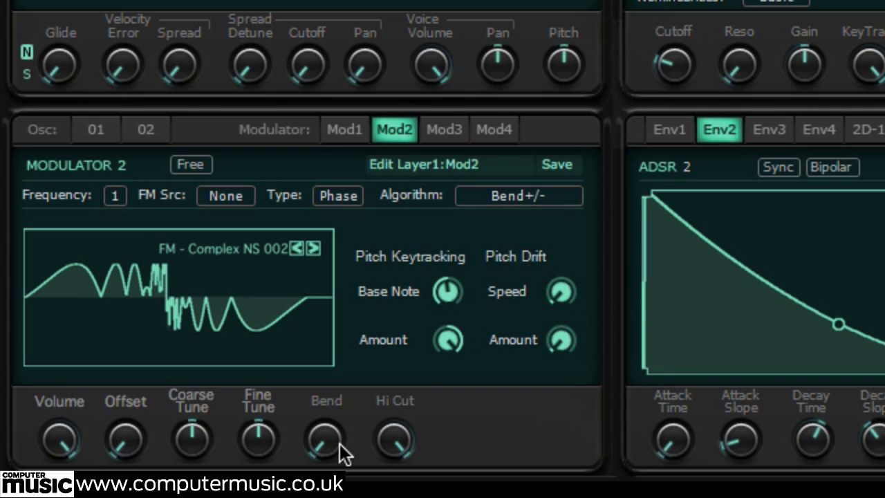
drag(320, 444, 302, 213)
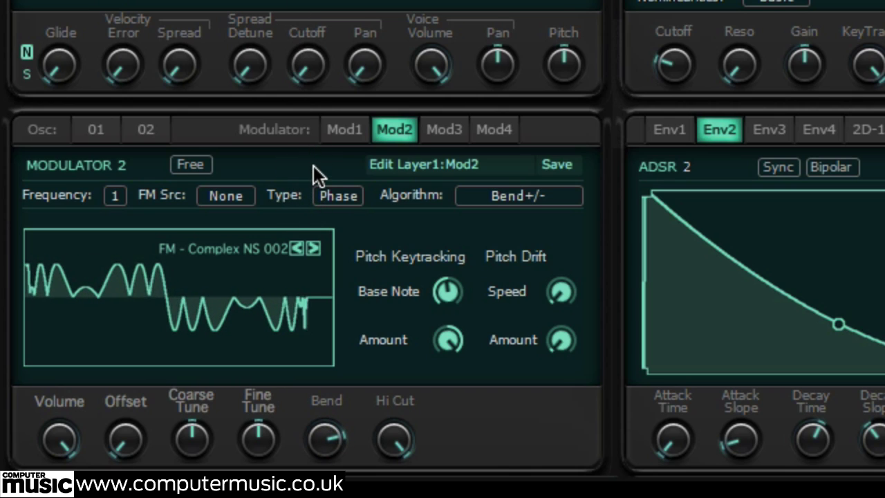
drag(200, 442, 201, 345)
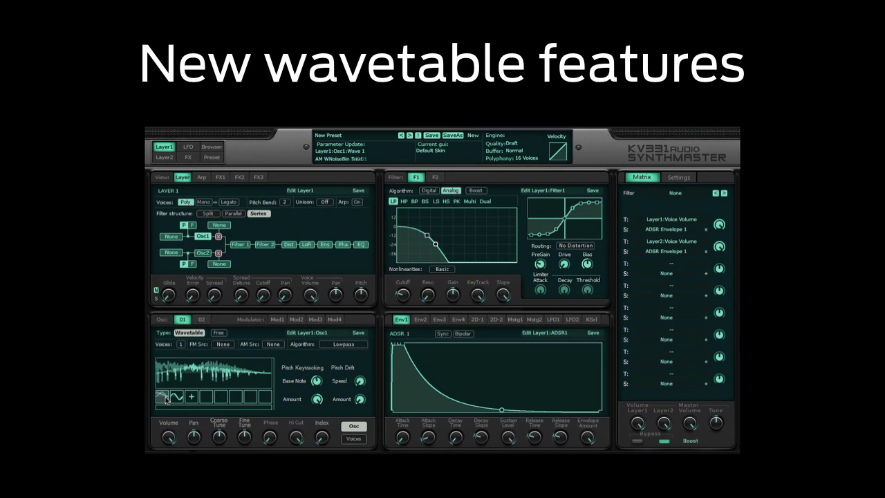
Change the first wave of oscillator 1's wavetable, fill the remaining visible slots with waves, and sweep the Index through them
scroll(165, 399, down, 2)
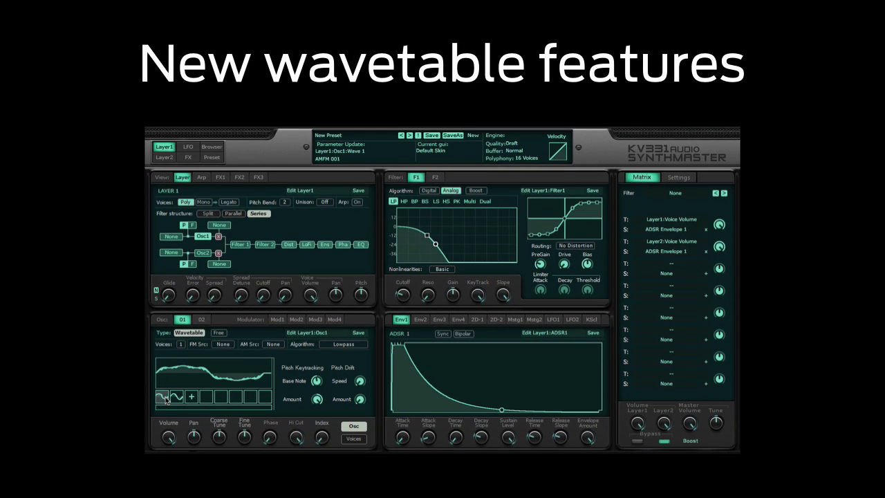
scroll(182, 400, down, 1)
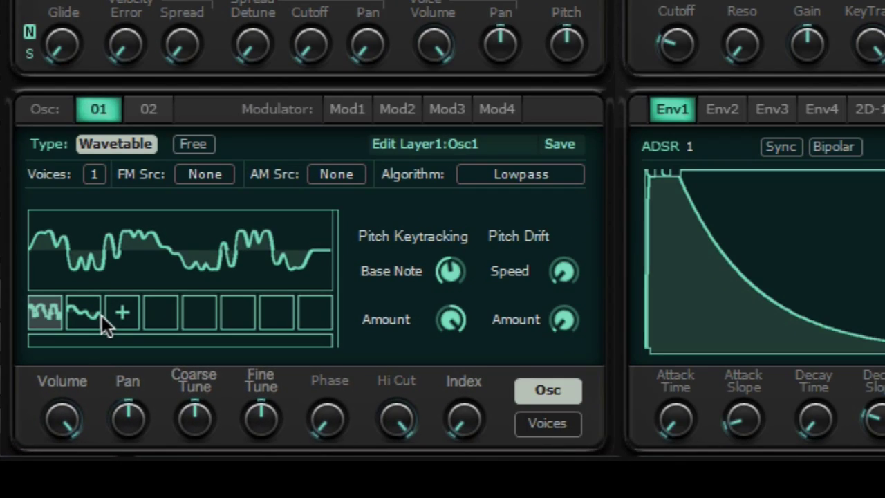
click(192, 398)
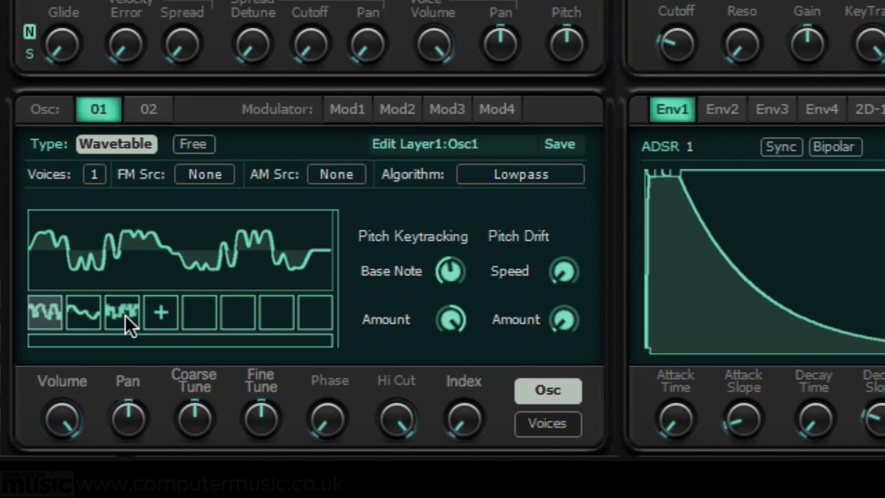
click(166, 316)
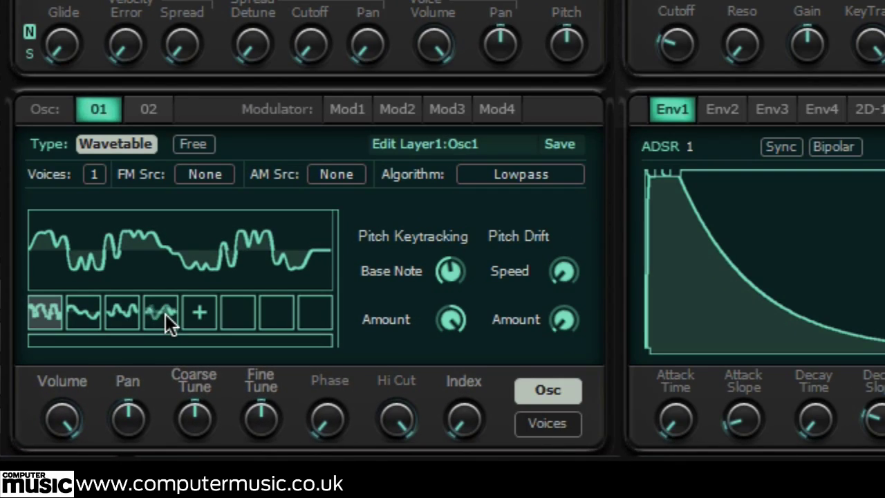
click(201, 315)
click(235, 318)
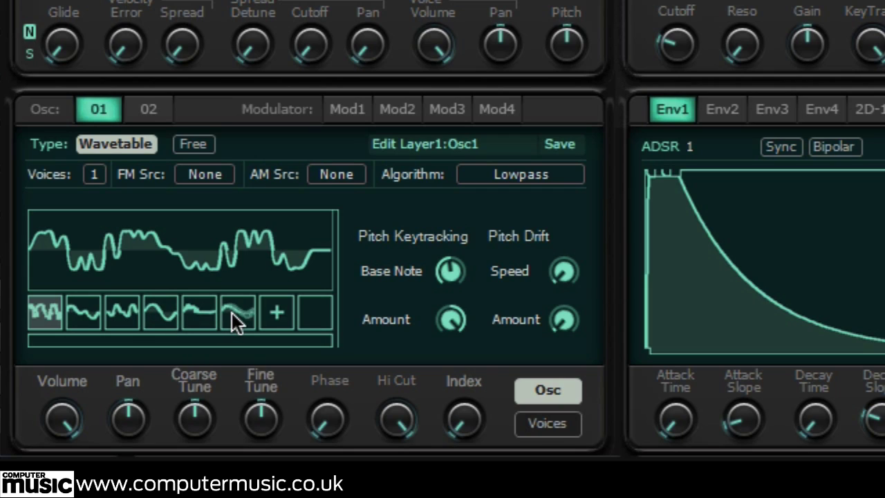
click(281, 313)
click(302, 313)
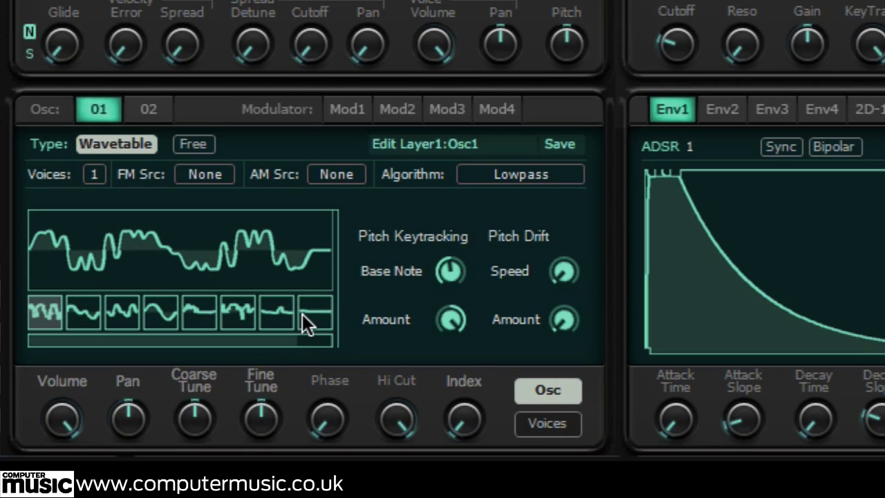
drag(465, 420, 405, 395)
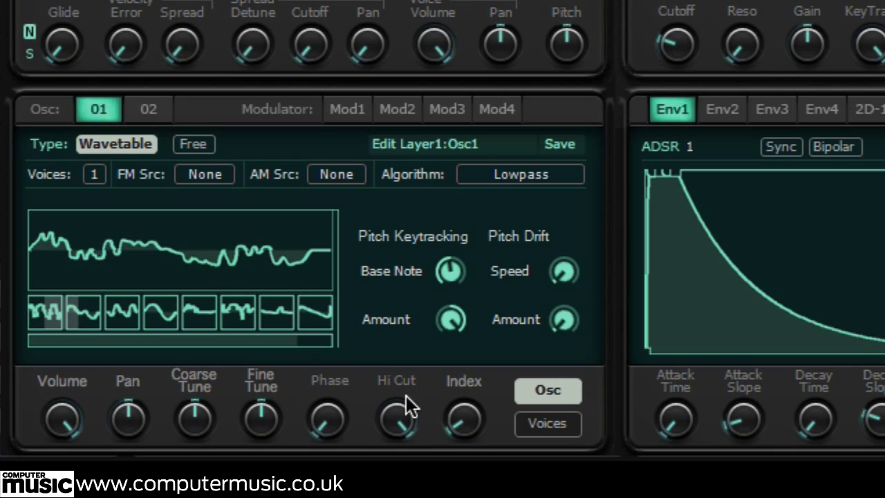
Set the wavetable oscillator's algorithm to Bend+/- and raise its Bend and Index
click(545, 177)
mouse_move(542, 231)
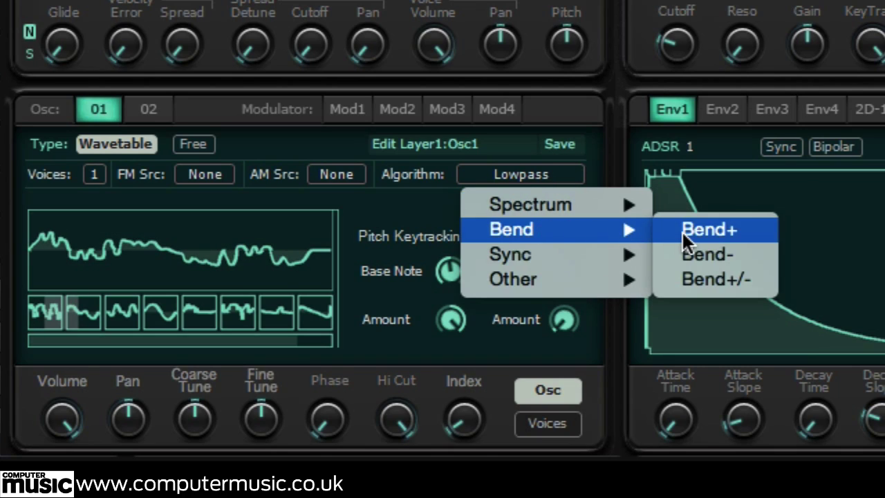
click(686, 282)
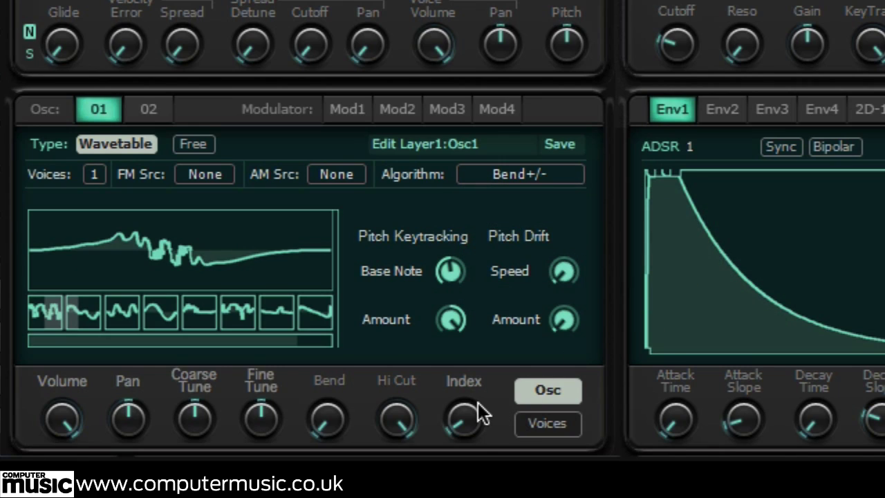
drag(331, 420, 332, 297)
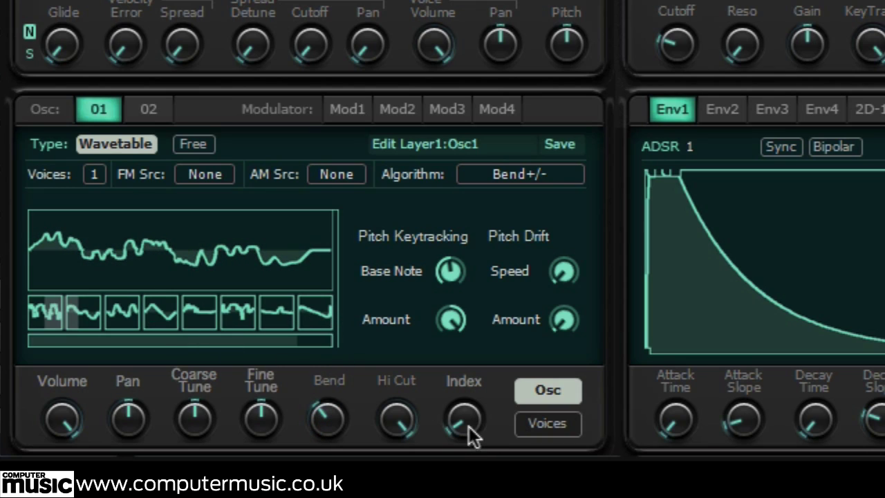
drag(468, 426, 475, 278)
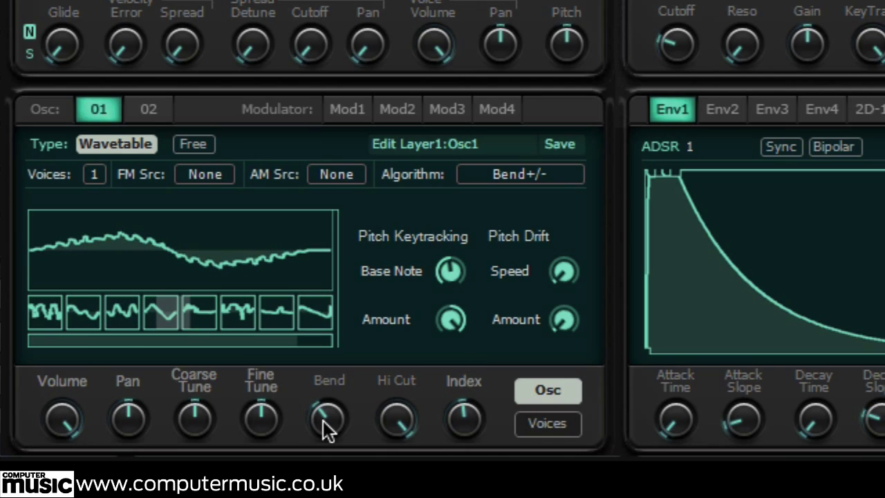
drag(323, 420, 358, 251)
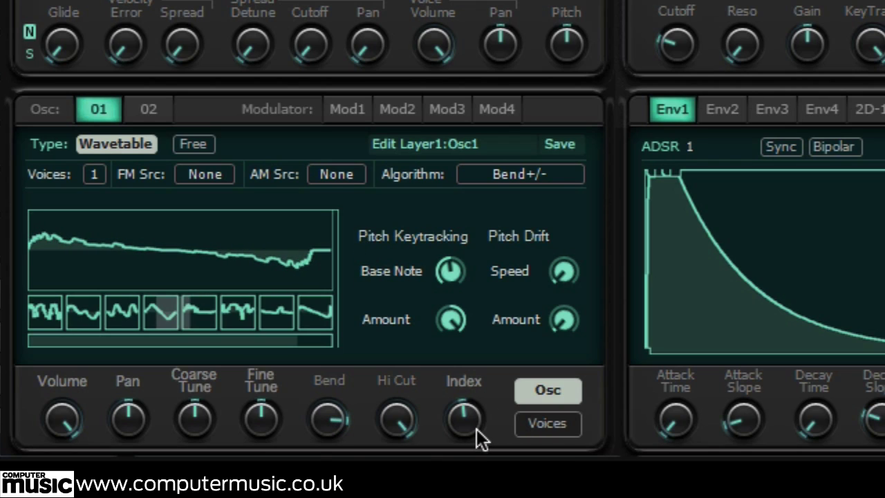
drag(476, 428, 467, 346)
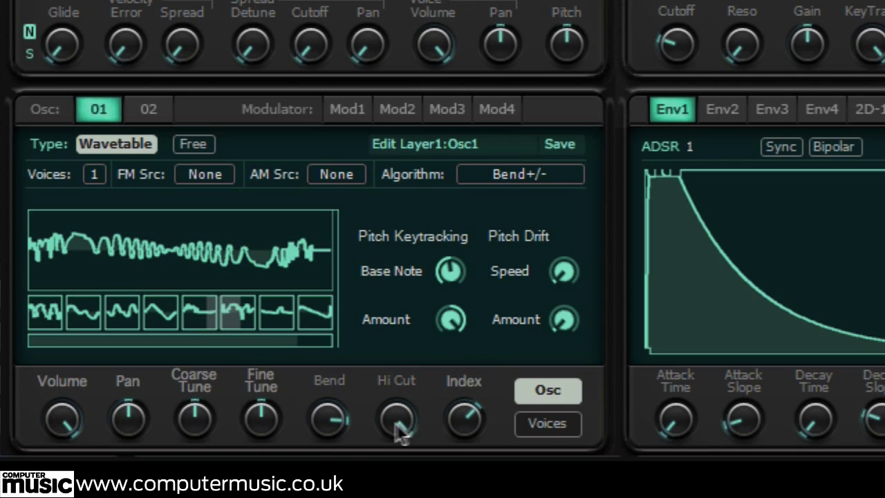
Lower the wavetable oscillator's Hi Cut to about the middle, raise Bend to maximum, and sweep the Index
drag(400, 432, 400, 386)
drag(335, 424, 340, 494)
mouse_move(459, 423)
mouse_down()
mouse_move(450, 367)
mouse_move(450, 425)
mouse_up()
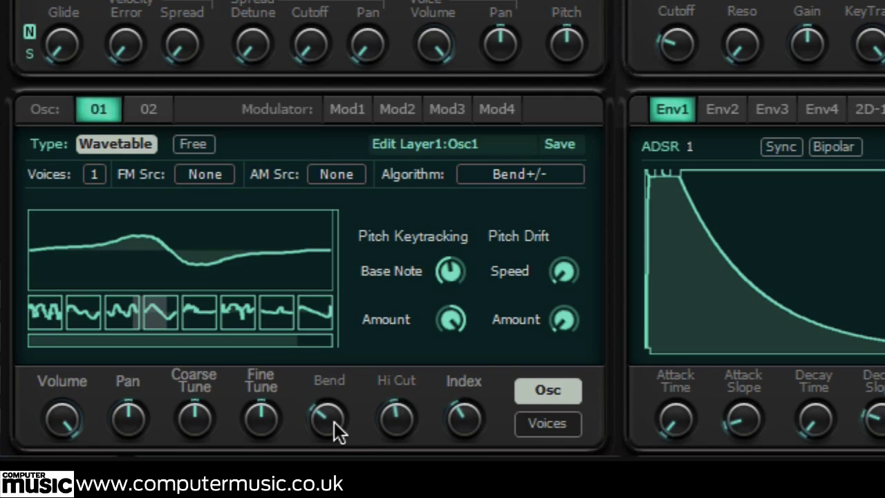
drag(333, 422, 340, 192)
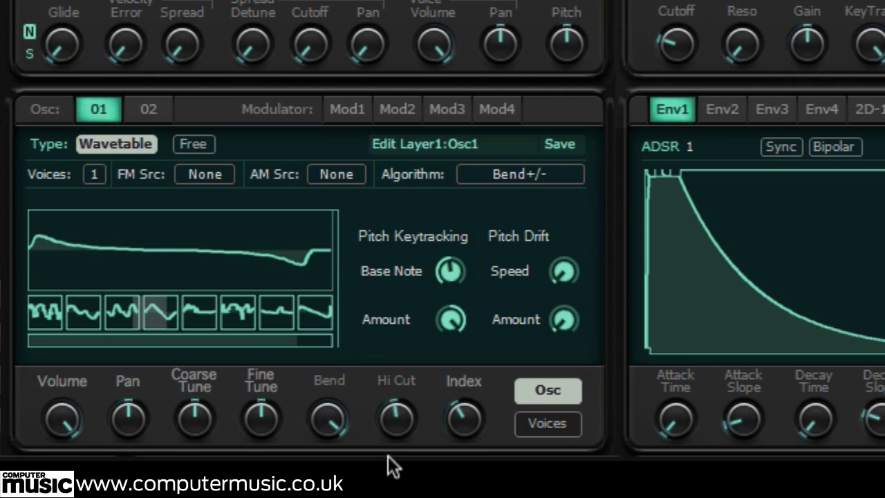
drag(401, 423, 405, 385)
drag(465, 420, 480, 207)
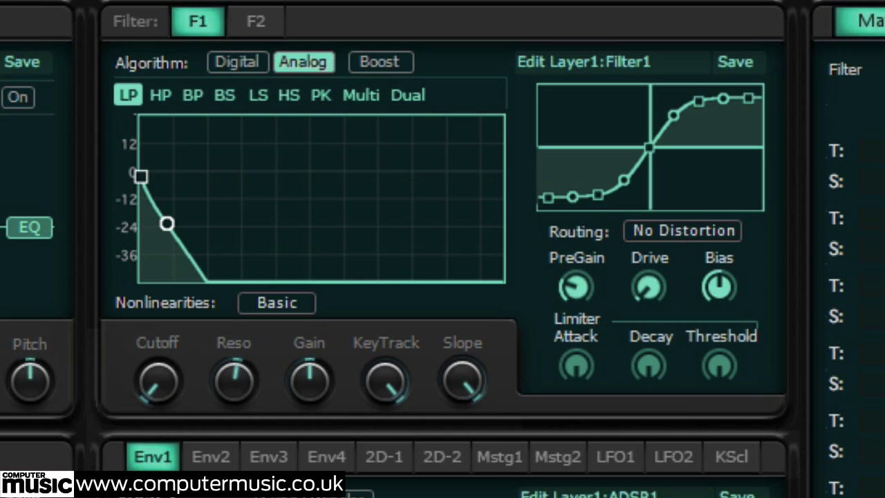
Set the analog low-pass Filter 1's Nonlinearities to Normal, and switch them to High
click(286, 302)
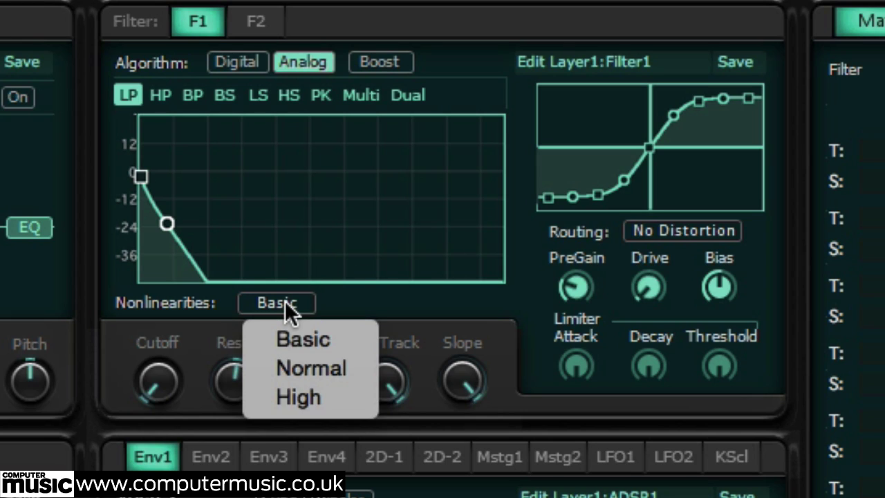
click(305, 376)
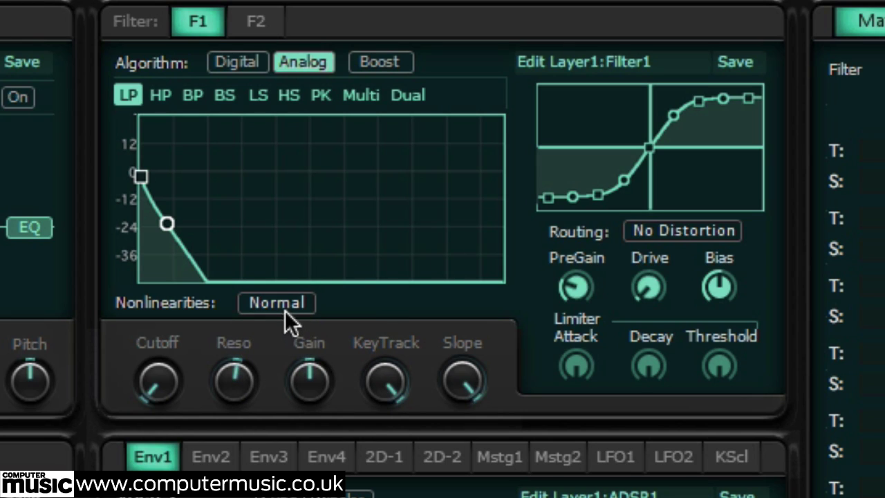
click(286, 308)
click(297, 404)
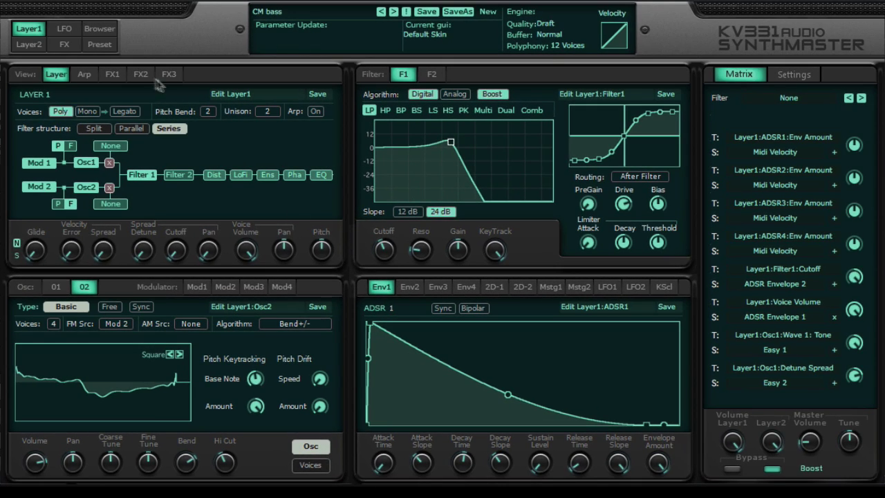
In the preset browser, check the options for the Computer Music author entry and open the export of own presets as an iOS bank
click(99, 28)
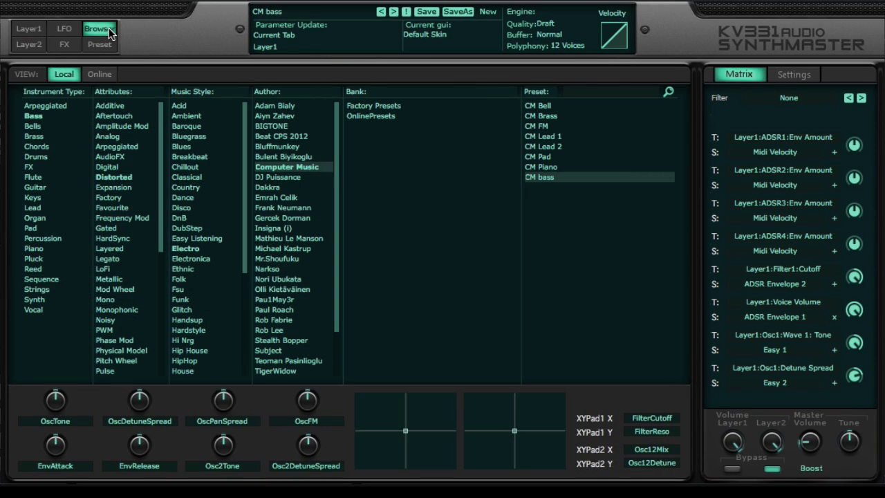
right_click(279, 169)
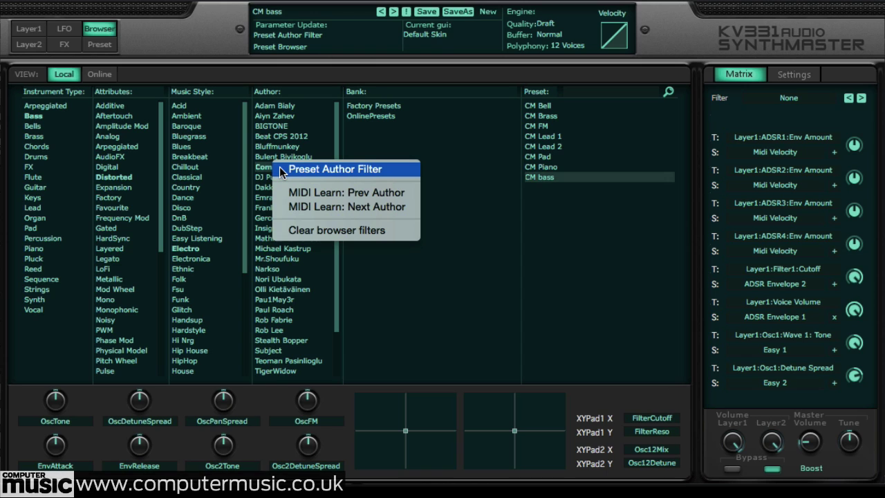
click(263, 167)
right_click(264, 171)
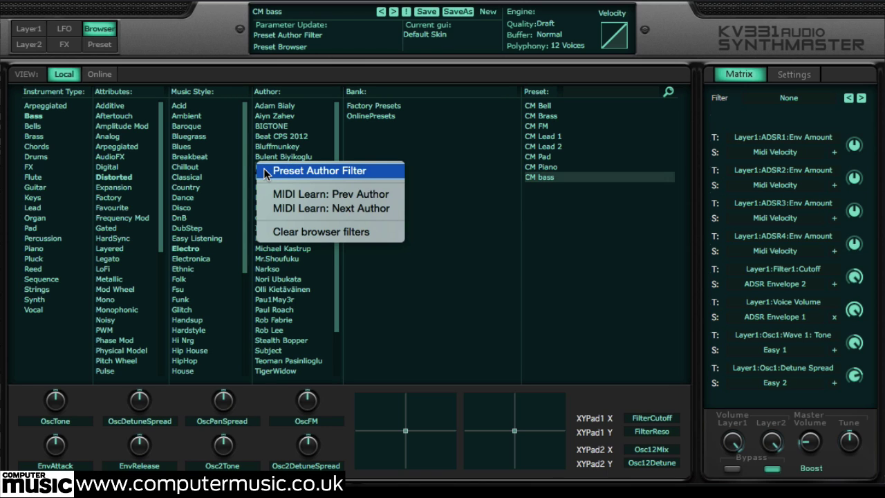
click(264, 173)
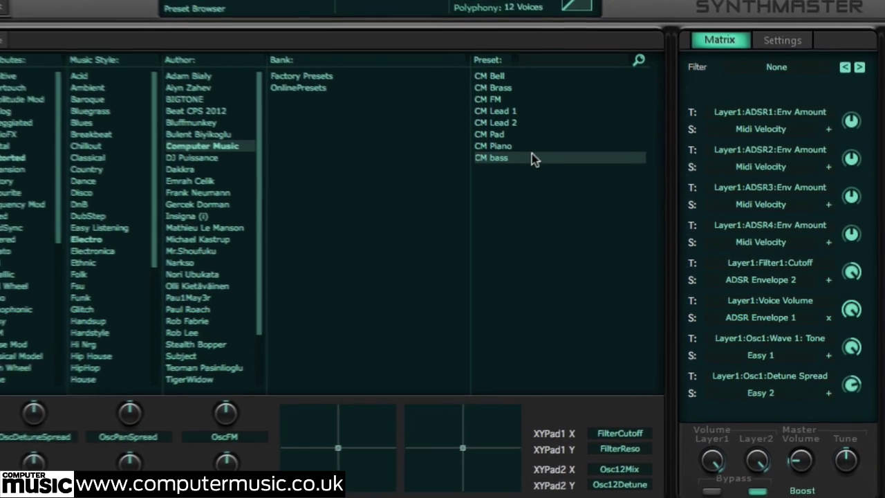
right_click(573, 177)
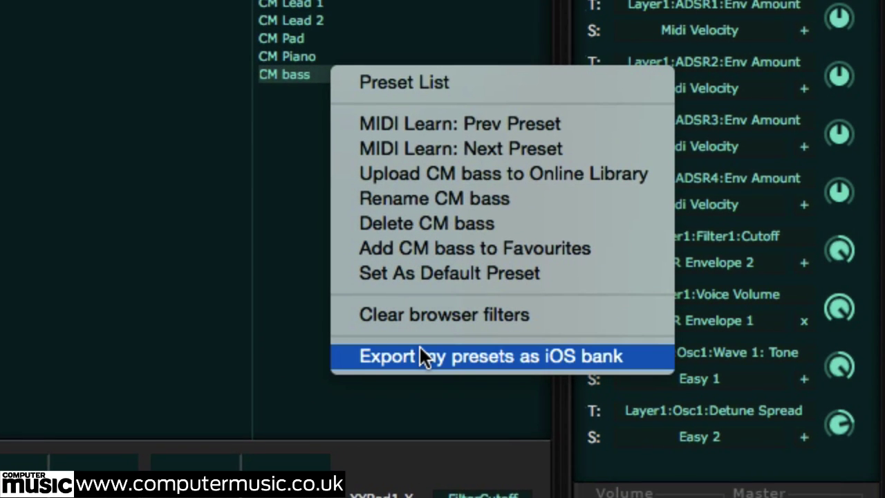
click(422, 355)
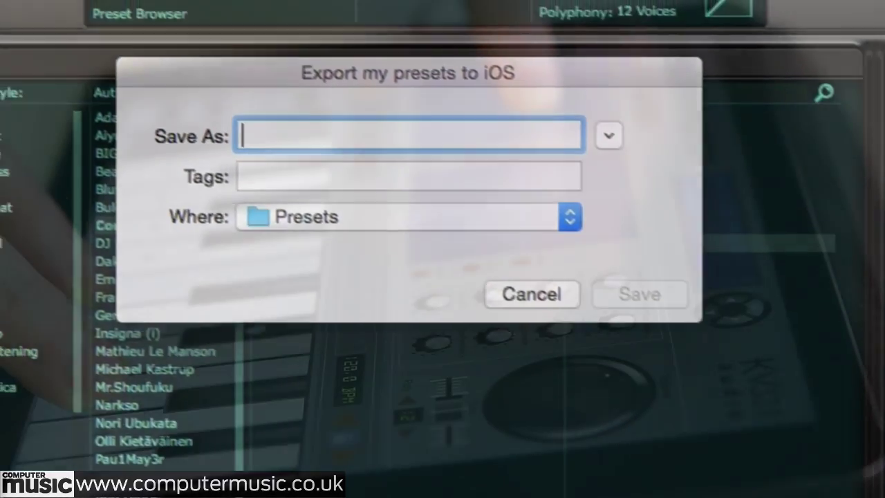